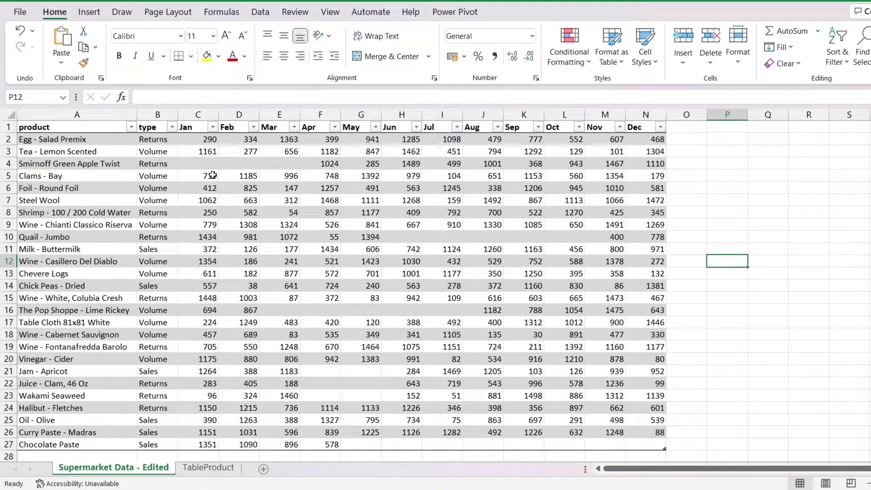
Examine the blank month cells in the Supermarket Data - Edited table, in the Smirnoff, Quail, Pop Shoppe and Vinegar-to-Wakami rows.
{"action": "left_click_drag", "start_coordinate": [200, 164], "coordinate": [314, 164]}
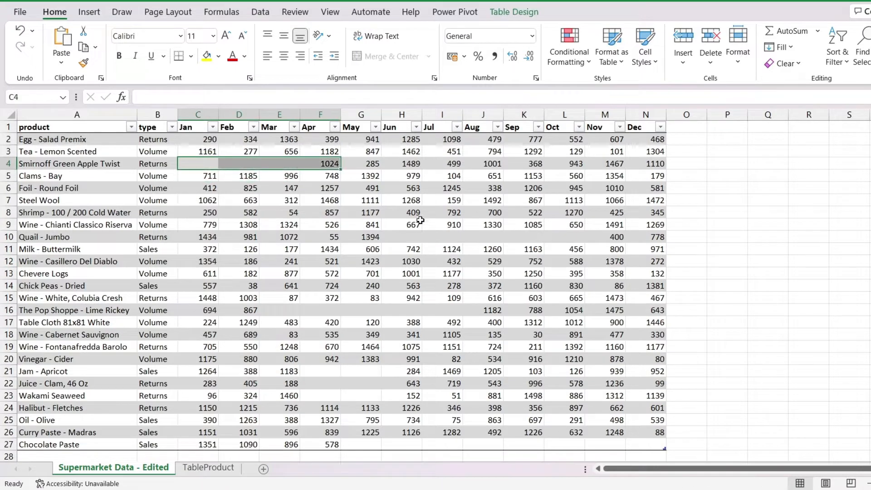
{"action": "left_click_drag", "start_coordinate": [395, 237], "coordinate": [575, 236]}
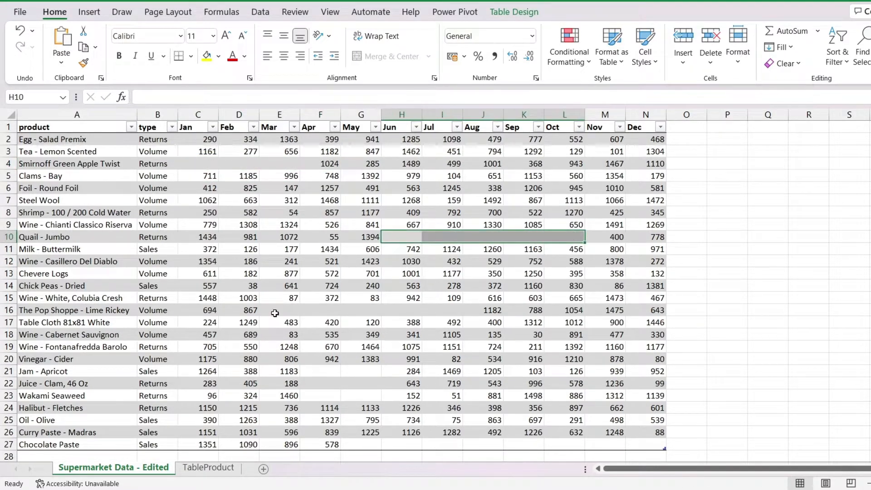
{"action": "left_click_drag", "start_coordinate": [276, 313], "coordinate": [454, 311]}
{"action": "left_click_drag", "start_coordinate": [329, 359], "coordinate": [399, 408]}
{"action": "left_click", "coordinate": [399, 383]}
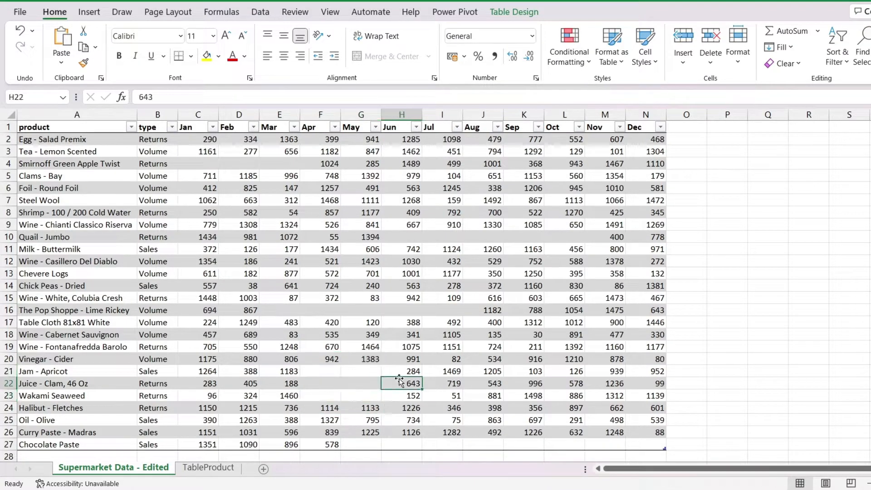
Examine the TableProduct sheet's unpivoted product, type, Month and Value rows, including the Clams - Bay entries and Smirnoff's January to March values.
{"action": "left_click", "coordinate": [213, 468]}
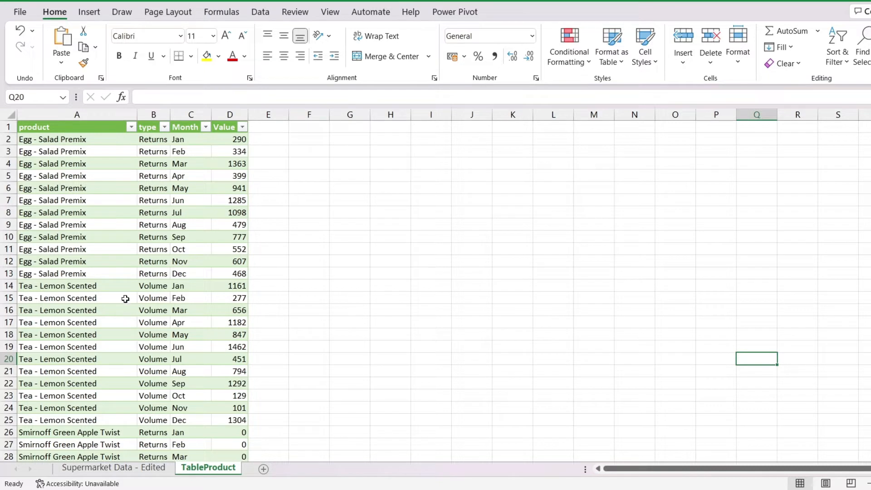
{"action": "left_click", "coordinate": [193, 138]}
{"action": "scroll", "coordinate": [193, 204], "scroll_direction": "down", "scroll_amount": 12}
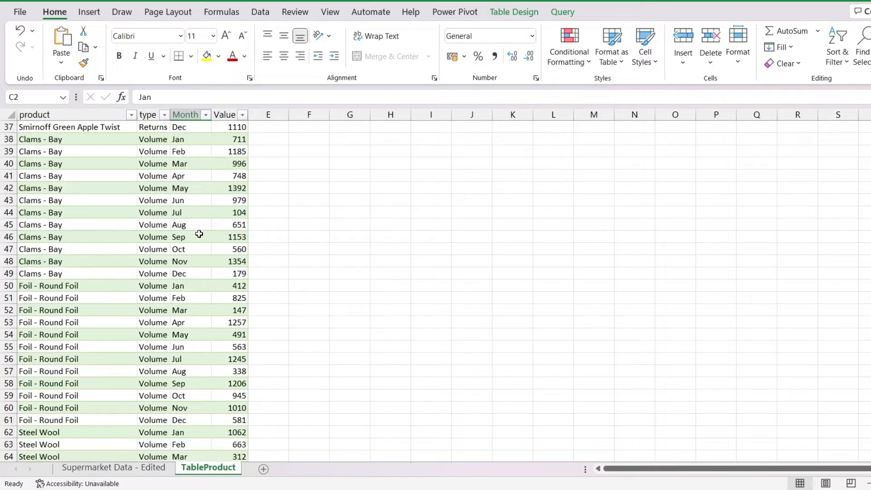
{"action": "scroll", "coordinate": [200, 239], "scroll_direction": "down", "scroll_amount": 1}
{"action": "scroll", "coordinate": [86, 205], "scroll_direction": "up", "scroll_amount": 3}
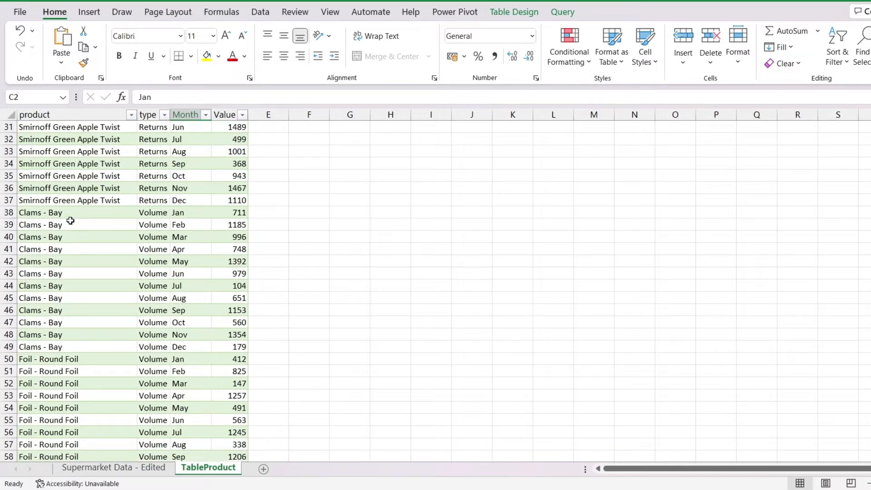
{"action": "left_click_drag", "start_coordinate": [70, 221], "coordinate": [74, 312]}
{"action": "scroll", "coordinate": [205, 265], "scroll_direction": "up", "scroll_amount": 4}
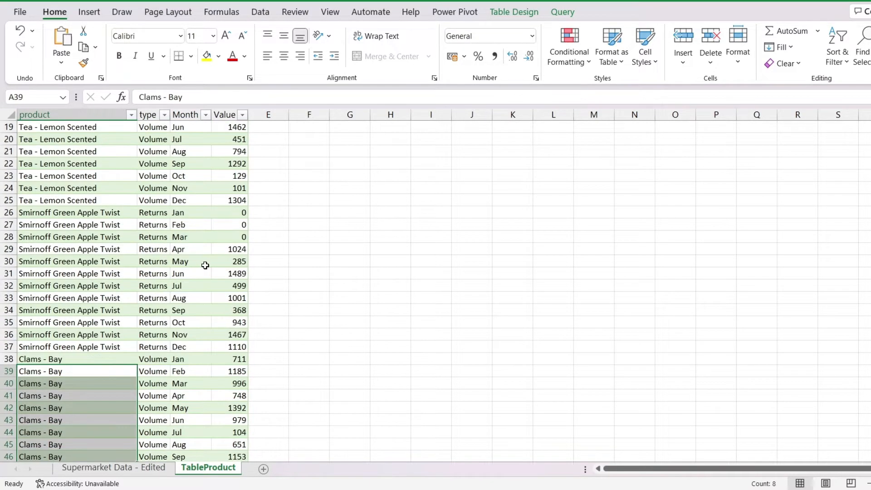
{"action": "left_click_drag", "start_coordinate": [219, 216], "coordinate": [236, 243]}
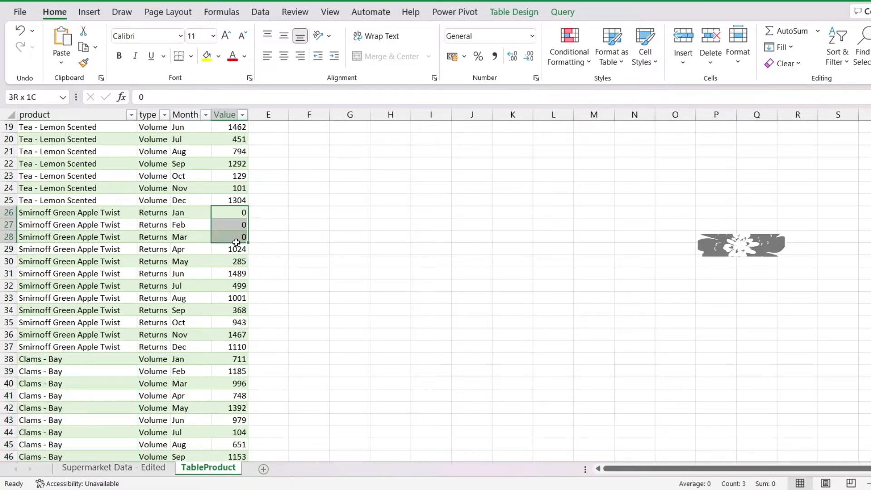
{"action": "scroll", "coordinate": [236, 243], "scroll_direction": "up", "scroll_amount": 6}
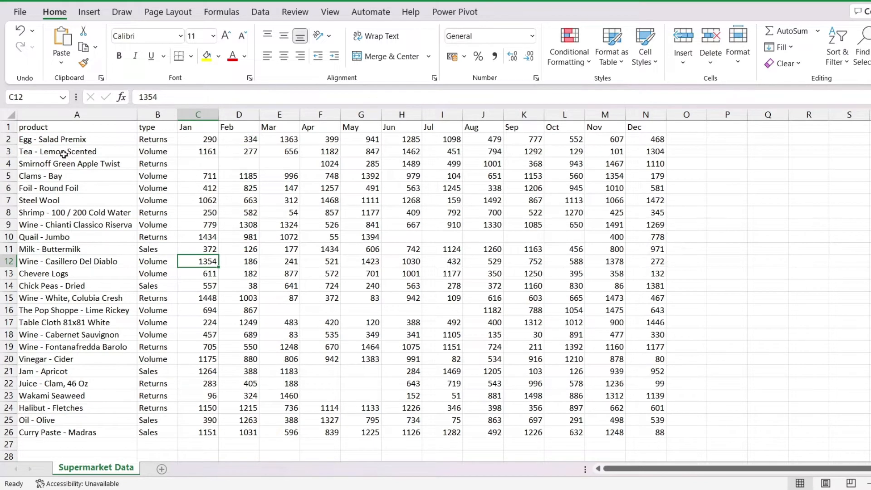
Review the raw Supermarket Data range A1:N26, the empty row 27 beneath it and the blank January cell for Smirnoff Green Apple Twist.
{"action": "left_click_drag", "start_coordinate": [51, 128], "coordinate": [661, 433]}
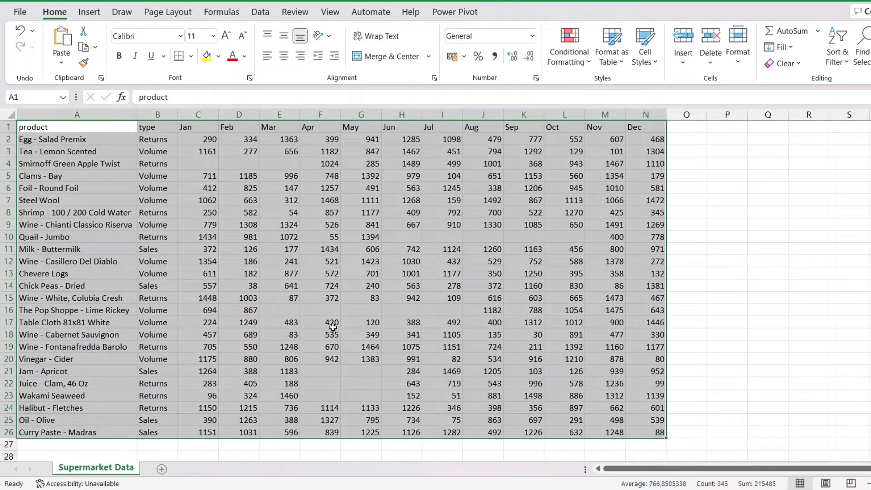
{"action": "left_click", "coordinate": [123, 291]}
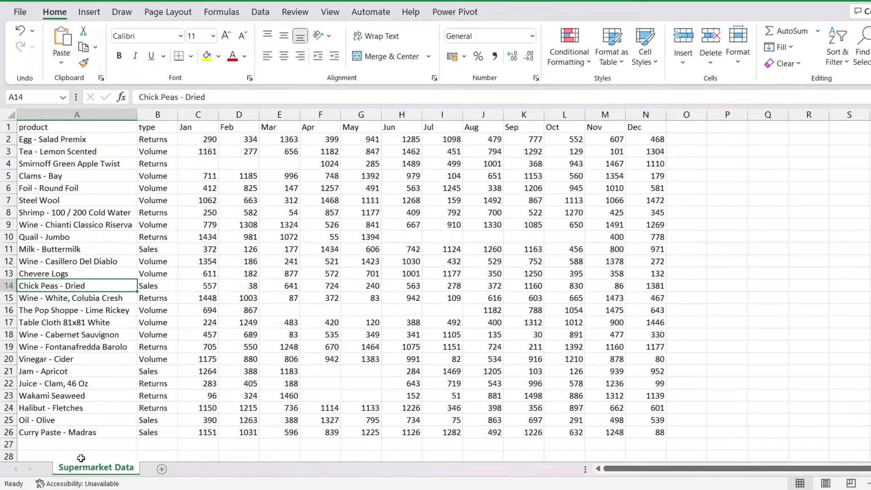
{"action": "left_click", "coordinate": [59, 447]}
{"action": "left_click_drag", "start_coordinate": [134, 444], "coordinate": [665, 445]}
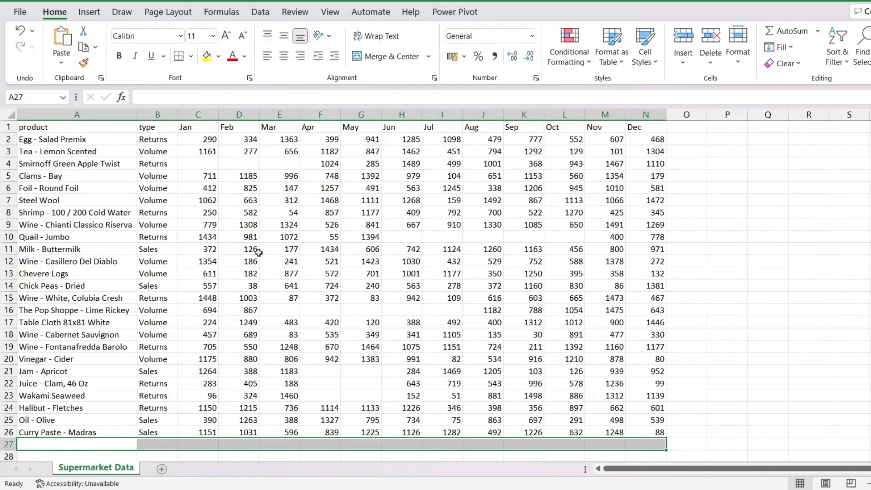
{"action": "left_click", "coordinate": [218, 167]}
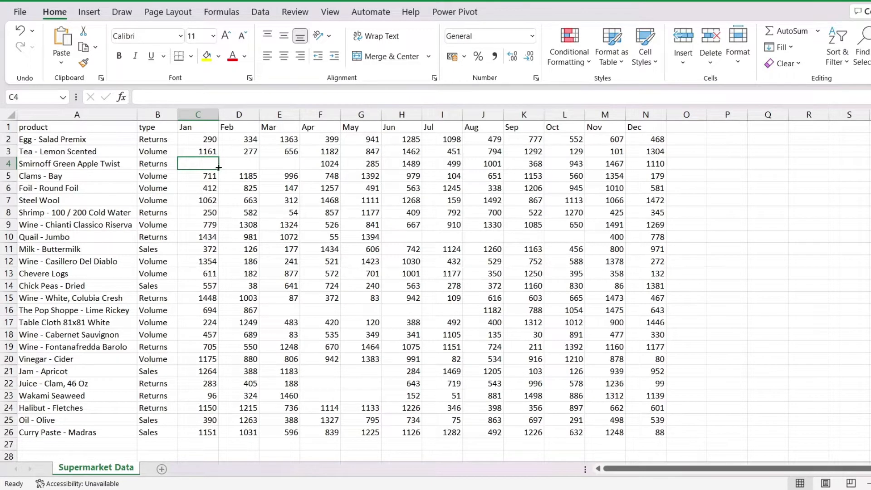
{"action": "left_click_drag", "start_coordinate": [91, 133], "coordinate": [406, 202]}
Convert the data range A1:N26 into a table with headers.
{"action": "left_click", "coordinate": [86, 127]}
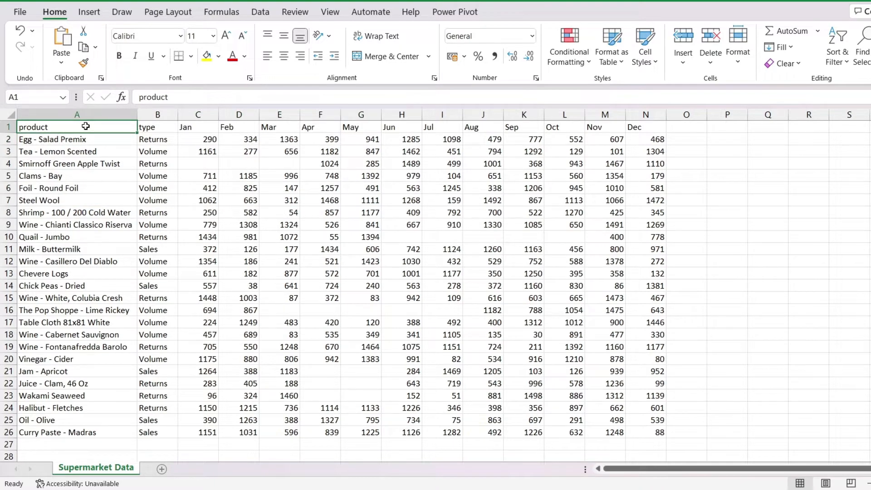
{"action": "key", "text": "ctrl+t"}
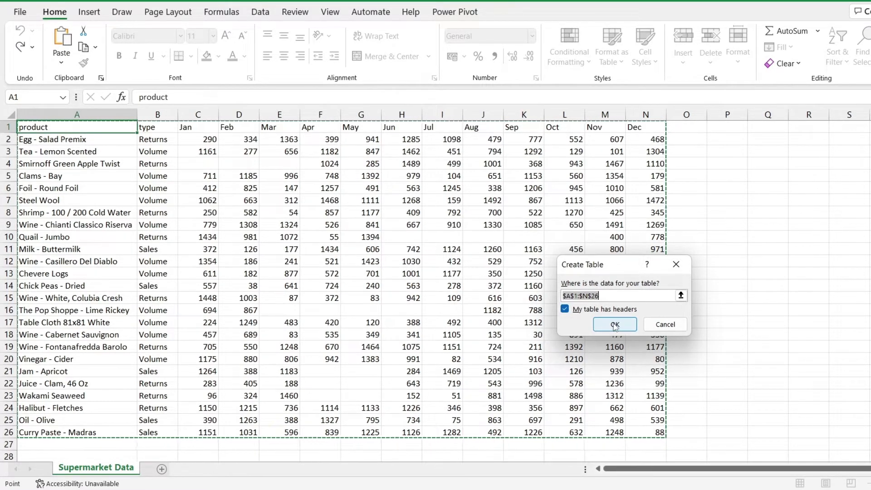
{"action": "left_click", "coordinate": [655, 330]}
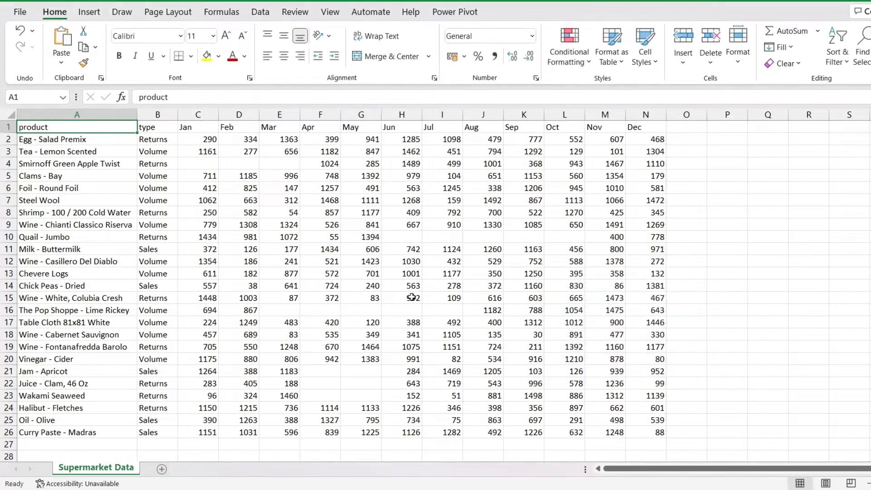
{"action": "left_click", "coordinate": [88, 18]}
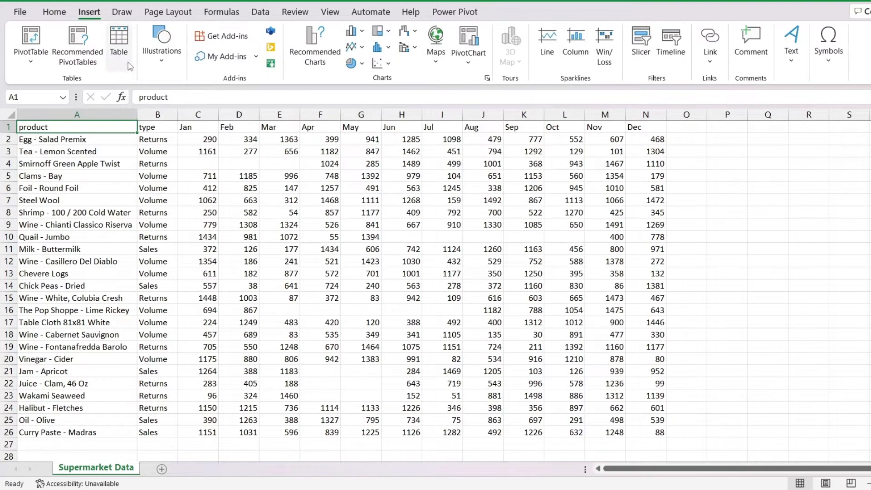
{"action": "left_click", "coordinate": [119, 43]}
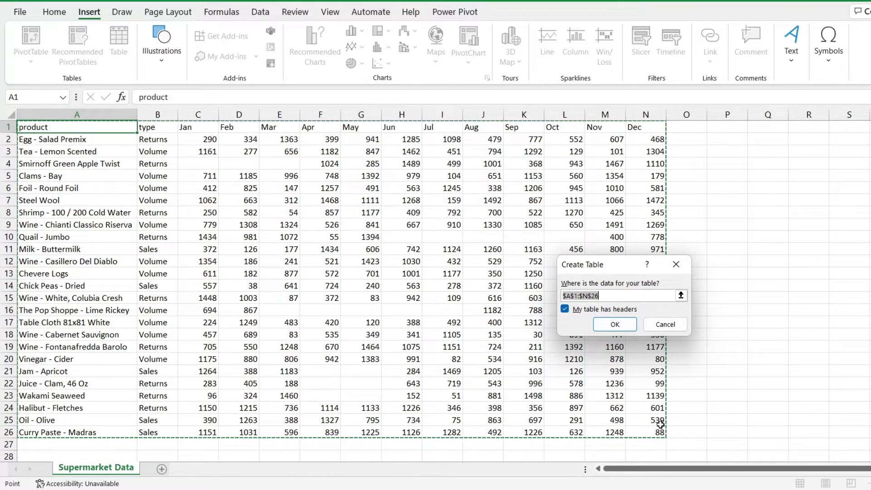
{"action": "left_click", "coordinate": [615, 325]}
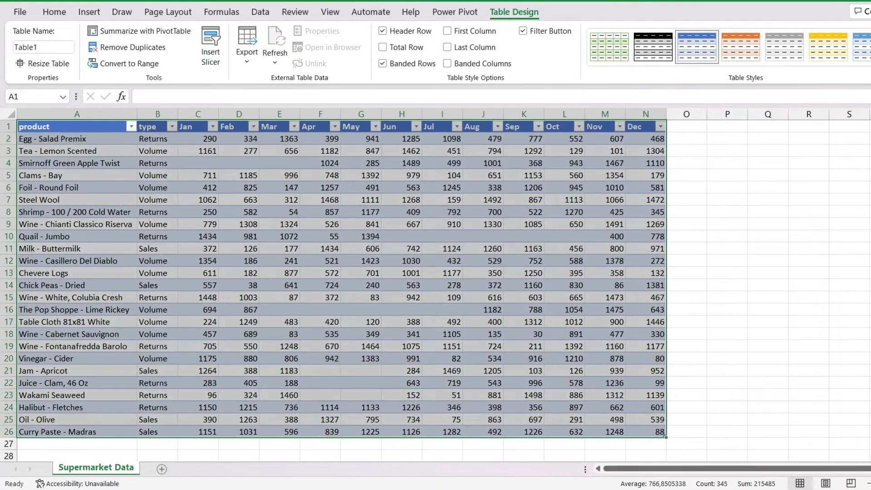
Apply the light table style with black lines and grey banded rows, and name the table TableProduct.
{"action": "left_click", "coordinate": [867, 72]}
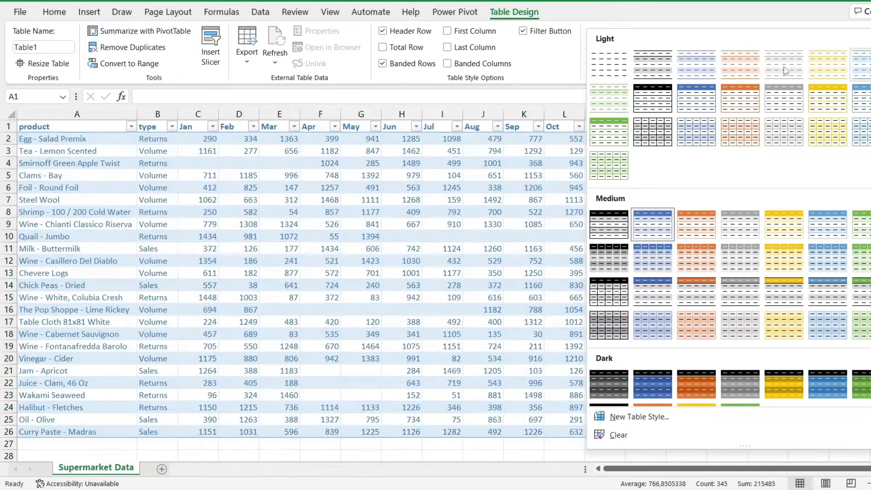
{"action": "left_click", "coordinate": [662, 67]}
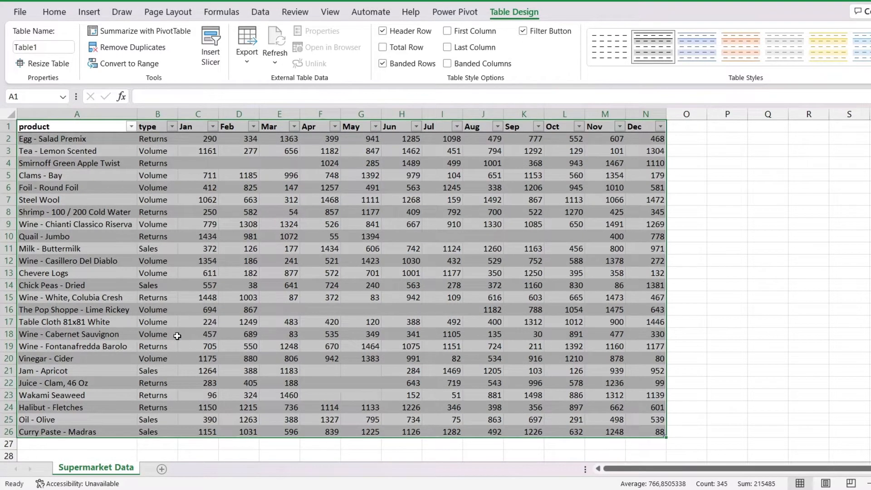
{"action": "left_click", "coordinate": [56, 48]}
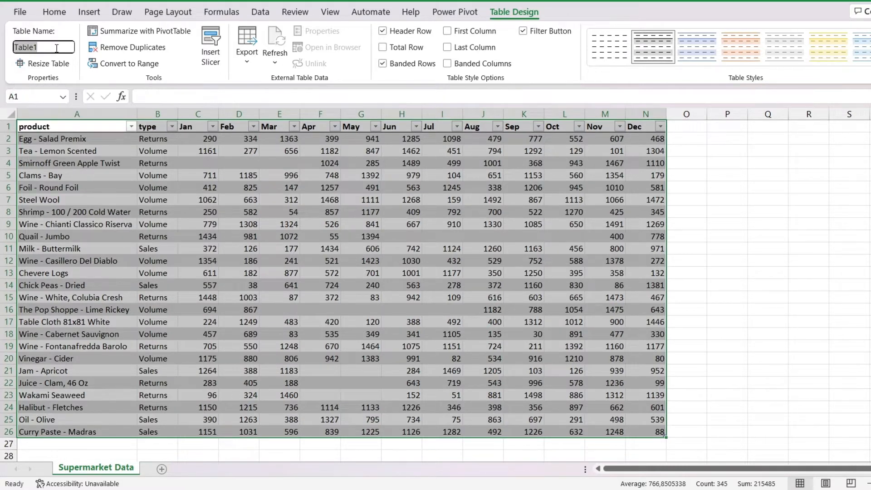
{"action": "type", "text": "Table"}
{"action": "key", "text": "Return"}
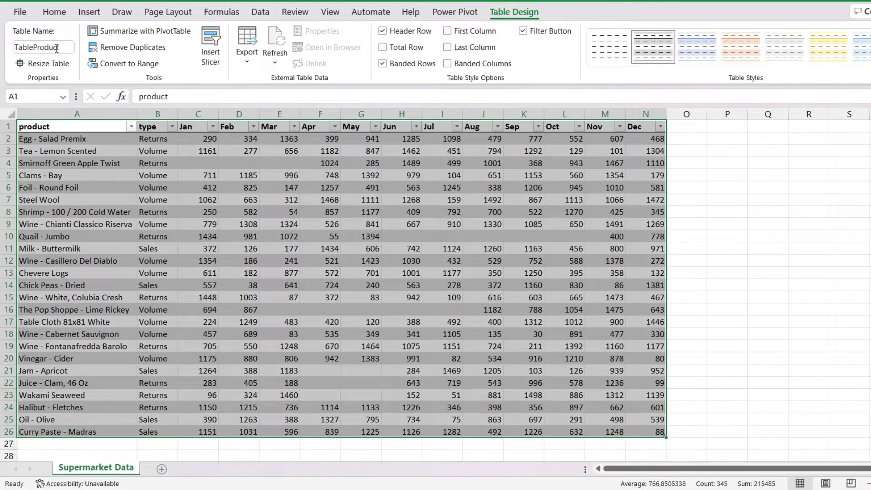
Load the TableProduct table into the Power Query Editor.
{"action": "left_click", "coordinate": [96, 212]}
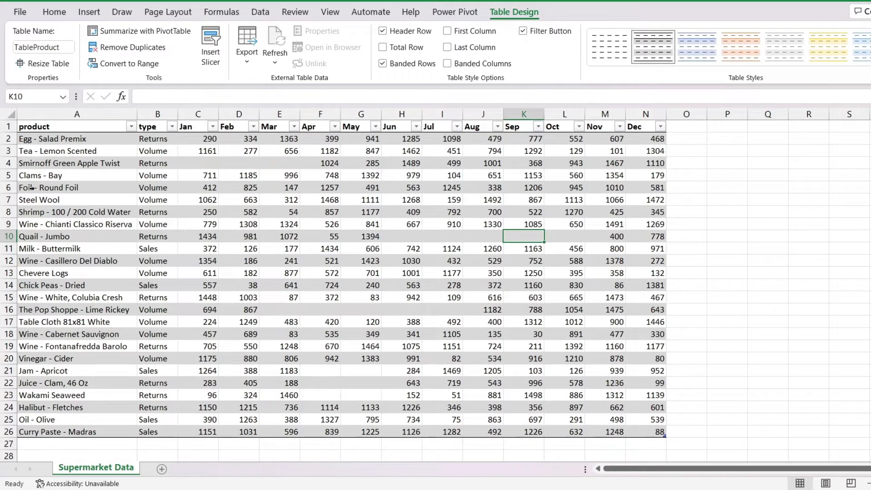
{"action": "left_click", "coordinate": [50, 130]}
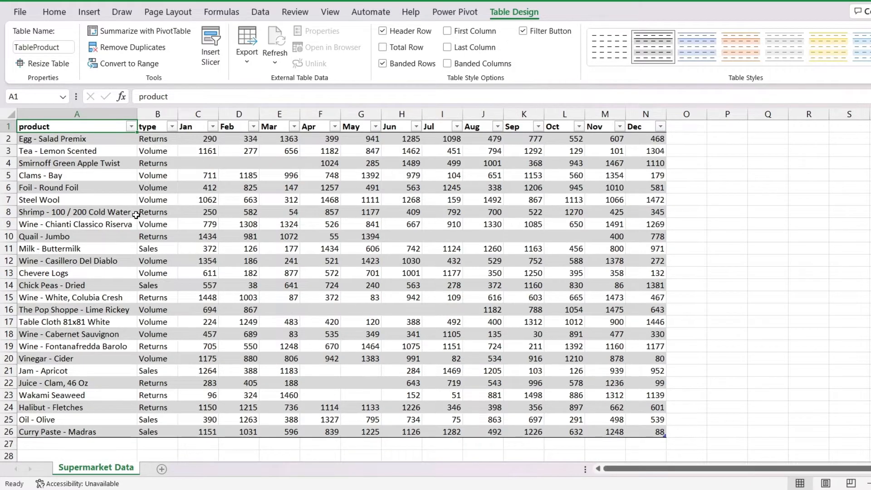
{"action": "left_click", "coordinate": [259, 13]}
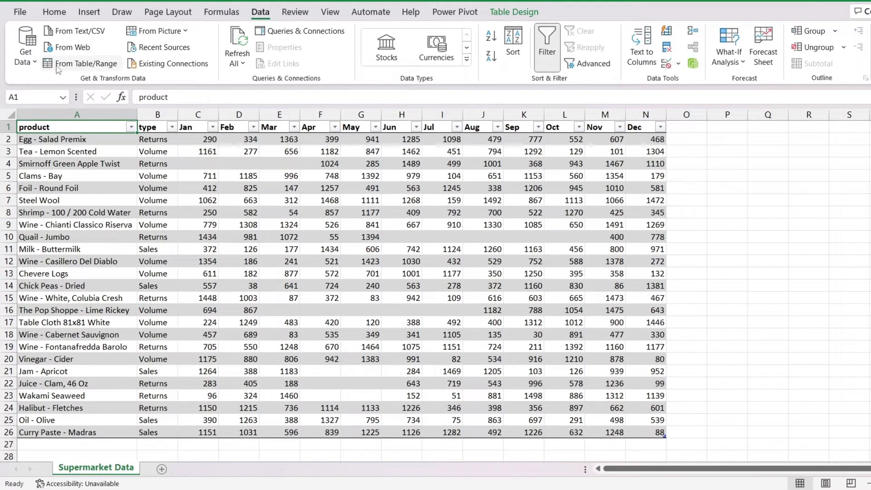
{"action": "left_click", "coordinate": [90, 68]}
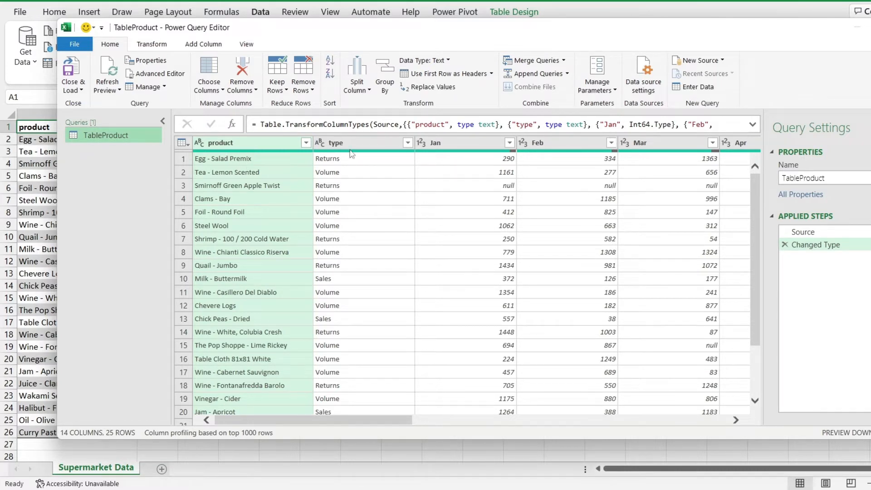
Unpivot all columns other than product and type.
{"action": "left_click", "coordinate": [262, 145]}
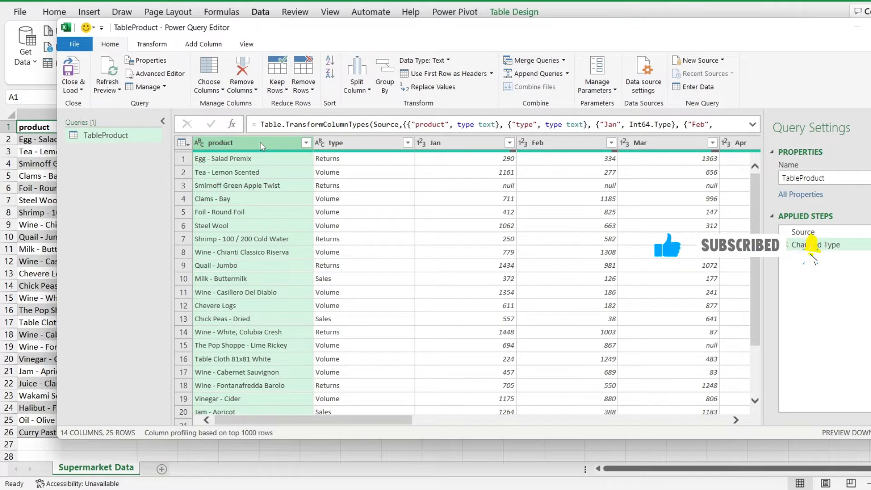
{"action": "left_click", "coordinate": [347, 146], "text": "shift"}
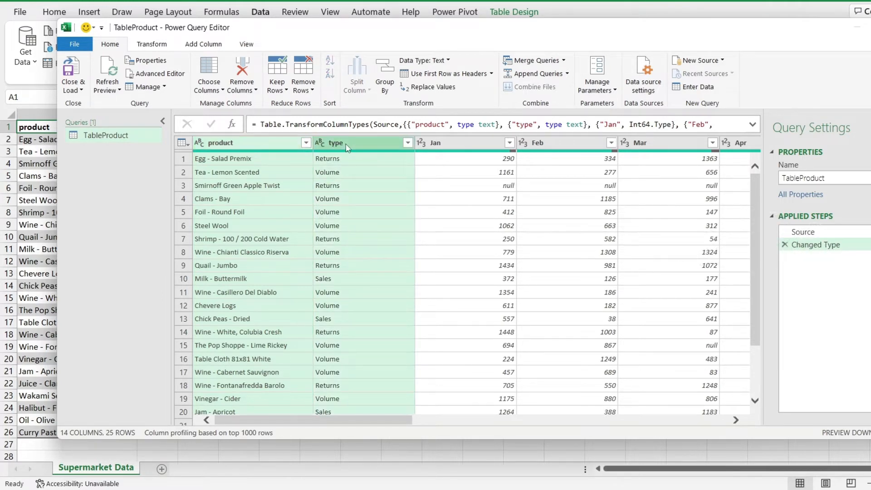
{"action": "right_click", "coordinate": [347, 148]}
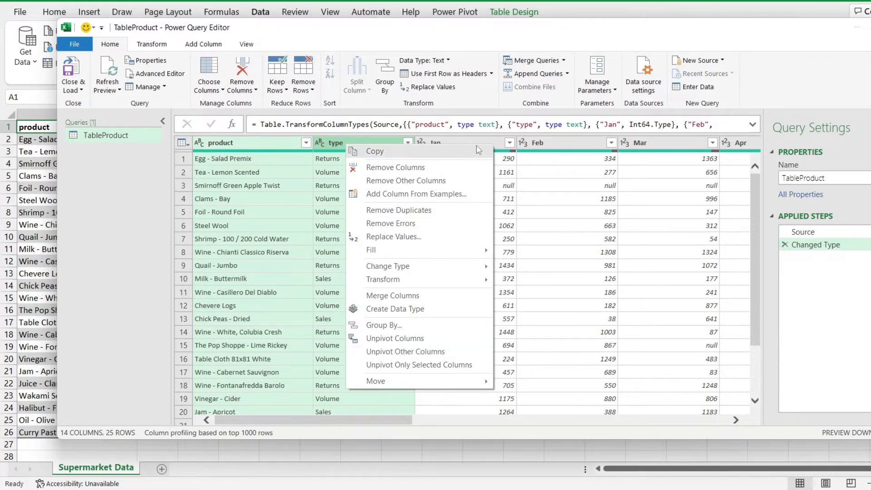
{"action": "left_click", "coordinate": [398, 353]}
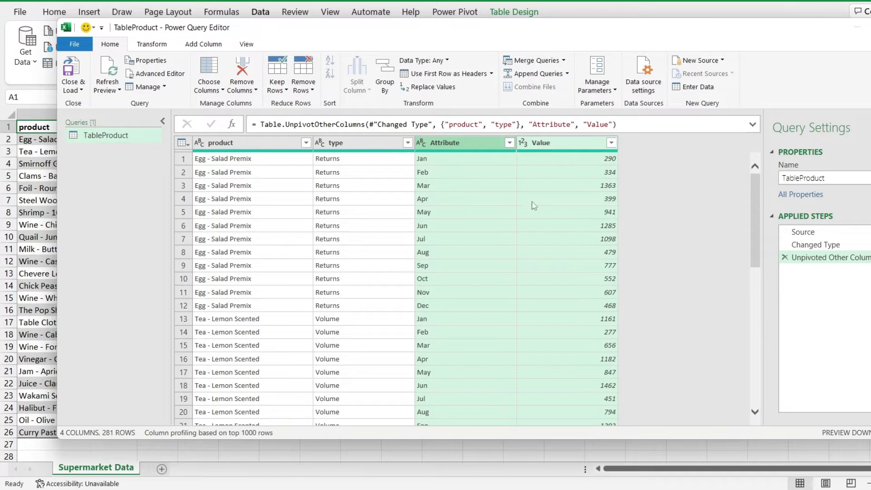
Examine the unpivoted rows and open the Attribute column's name for editing.
{"action": "scroll", "coordinate": [493, 350], "scroll_direction": "down", "scroll_amount": 5}
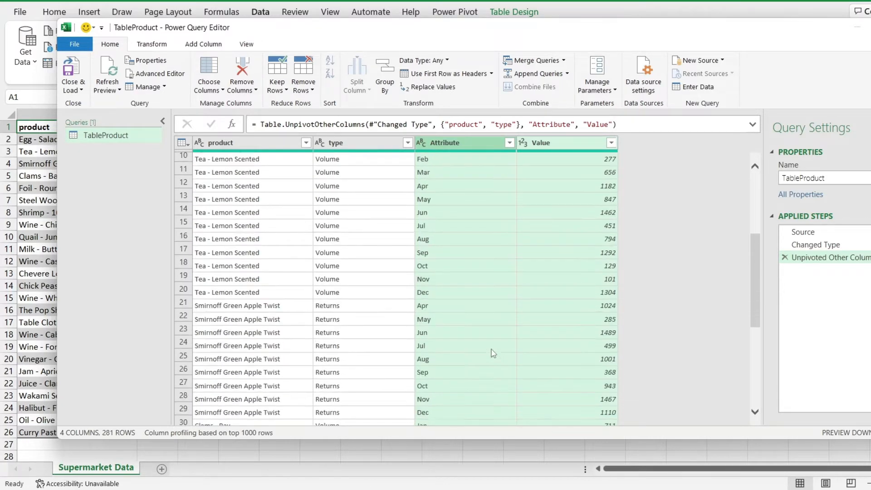
{"action": "scroll", "coordinate": [493, 353], "scroll_direction": "down", "scroll_amount": 5}
{"action": "scroll", "coordinate": [491, 350], "scroll_direction": "up", "scroll_amount": 9}
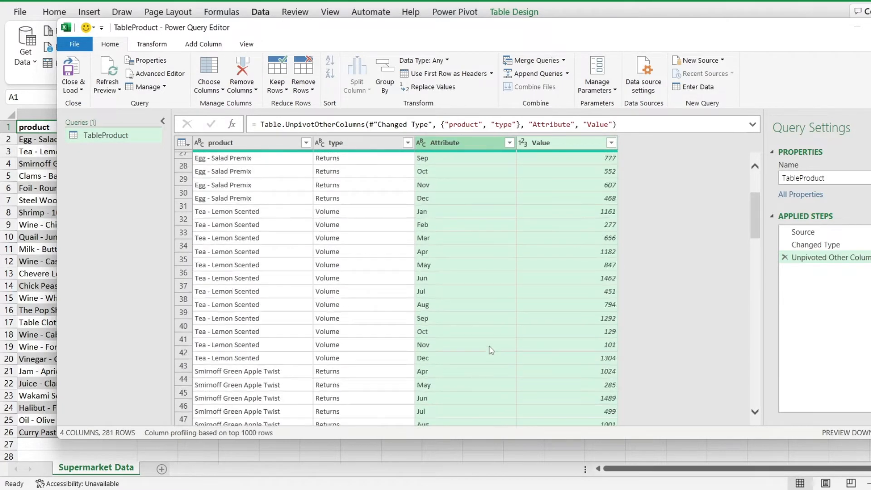
{"action": "double_click", "coordinate": [448, 142]}
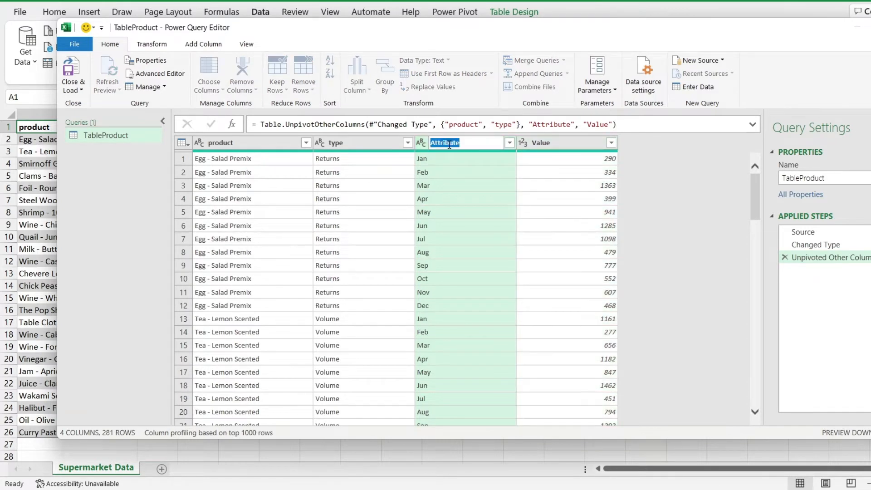
{"action": "left_click", "coordinate": [673, 201]}
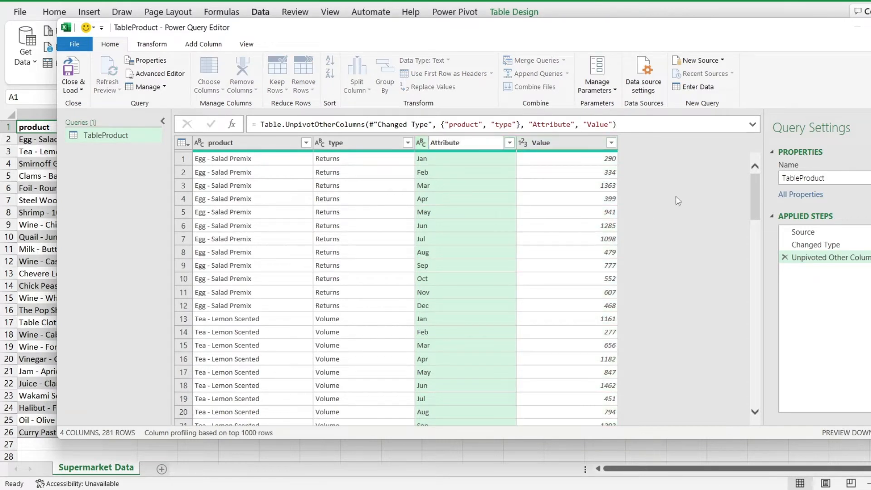
Rename the Attribute column as Month.
{"action": "double_click", "coordinate": [448, 142]}
{"action": "type", "text": "Month"}
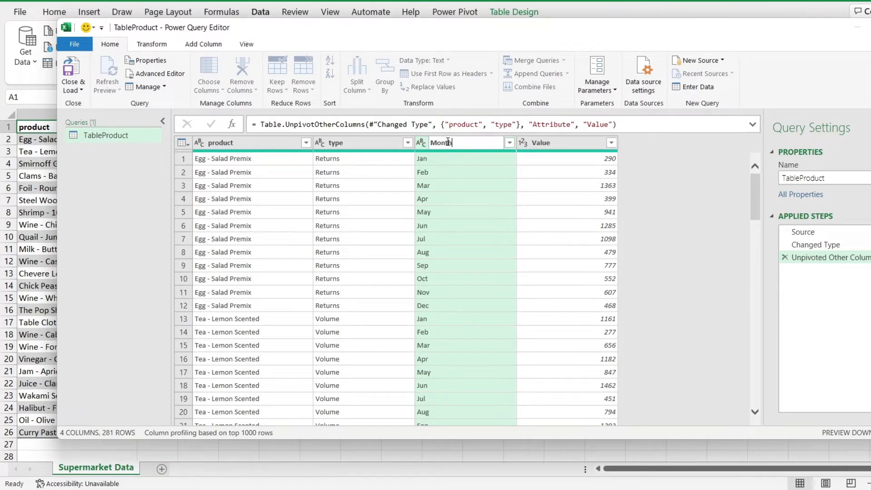
{"action": "key", "text": "Return"}
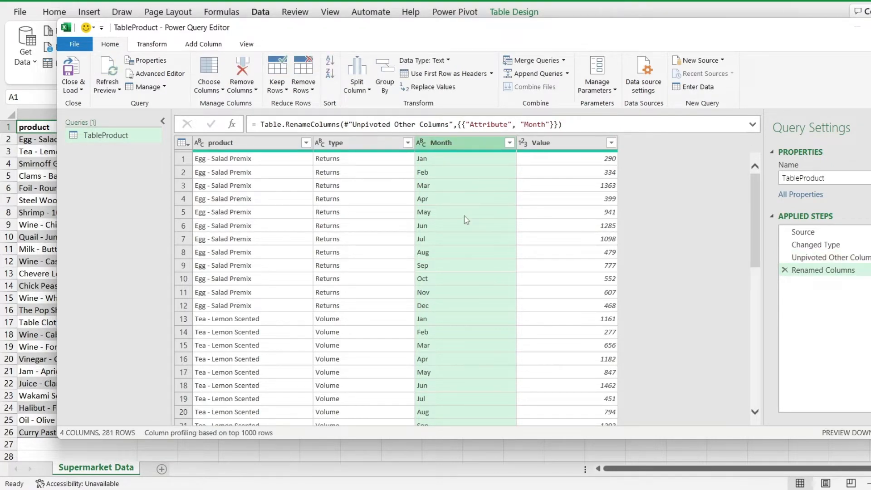
Compare the blank months in the source worksheet with the unpivoted rows for the Smirnoff Green Apple Twist product.
{"action": "left_click_drag", "start_coordinate": [540, 30], "coordinate": [487, 256]}
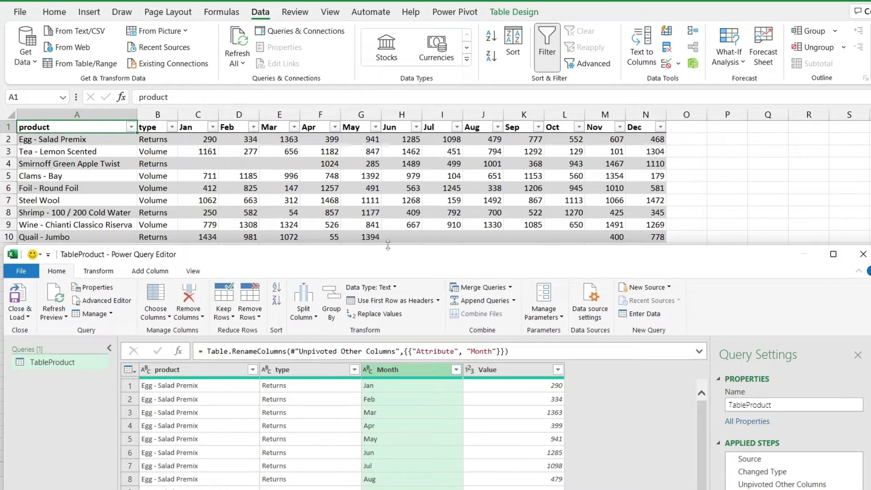
{"action": "left_click_drag", "start_coordinate": [416, 264], "coordinate": [469, 12]}
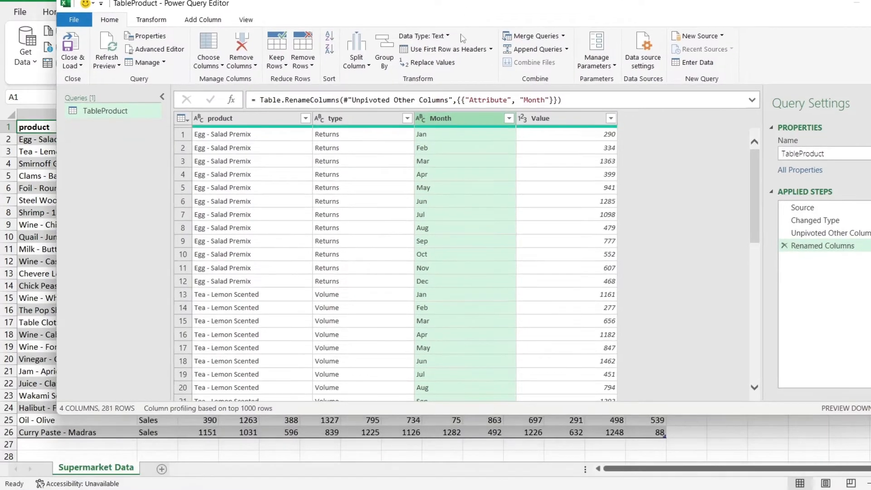
{"action": "scroll", "coordinate": [261, 286], "scroll_direction": "down", "scroll_amount": 1}
{"action": "scroll", "coordinate": [261, 286], "scroll_direction": "down", "scroll_amount": 3}
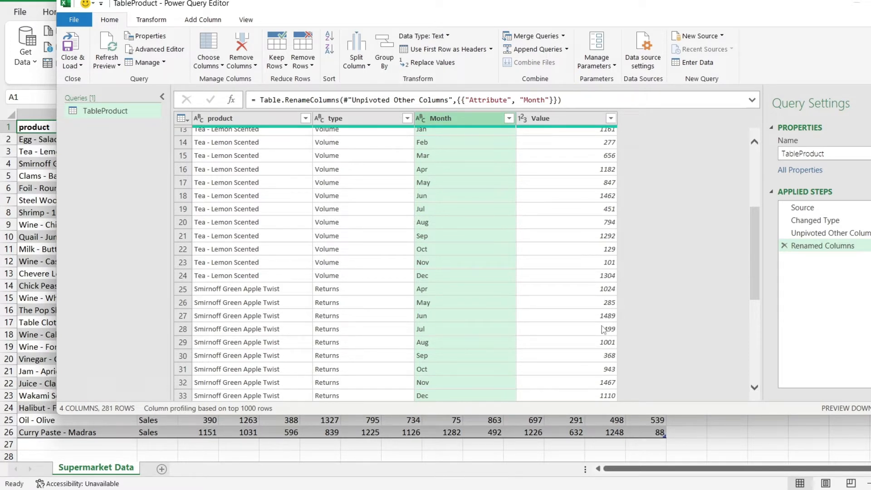
{"action": "scroll", "coordinate": [549, 287], "scroll_direction": "up", "scroll_amount": 1}
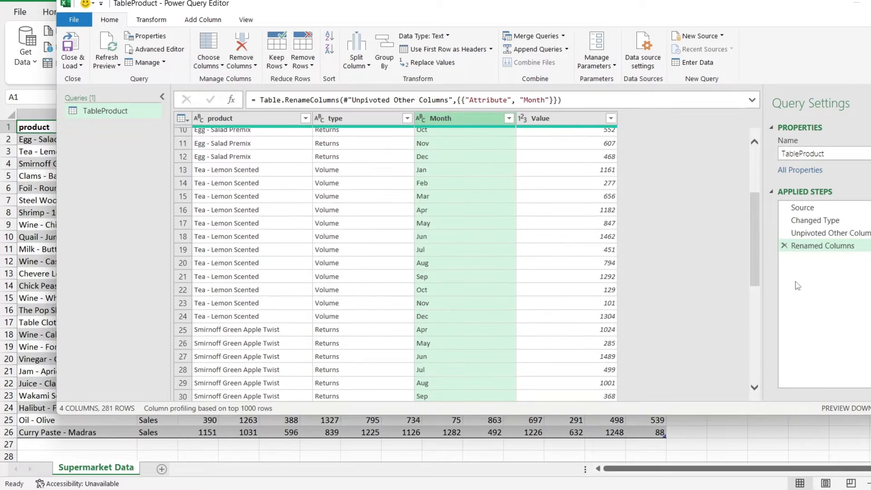
Insert a step after Changed Type that replaces null with 0 in all month columns from Jan through Dec.
{"action": "left_click", "coordinate": [807, 222]}
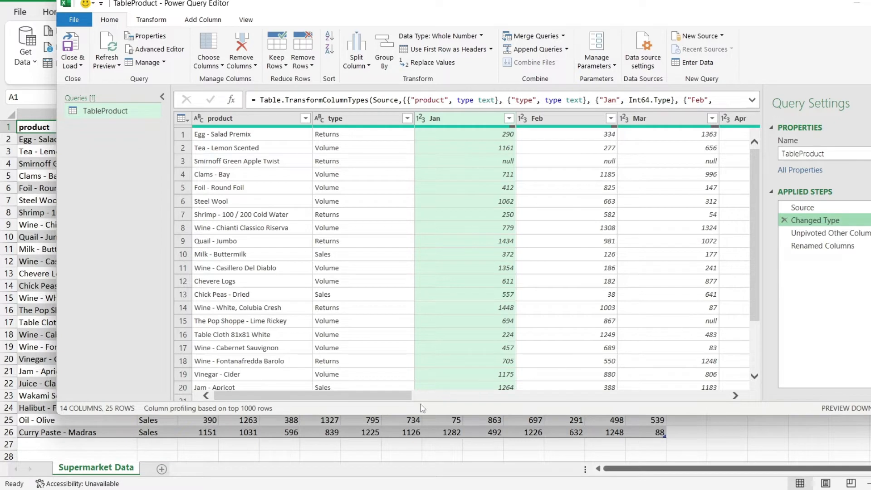
{"action": "left_click_drag", "start_coordinate": [401, 399], "coordinate": [466, 399]}
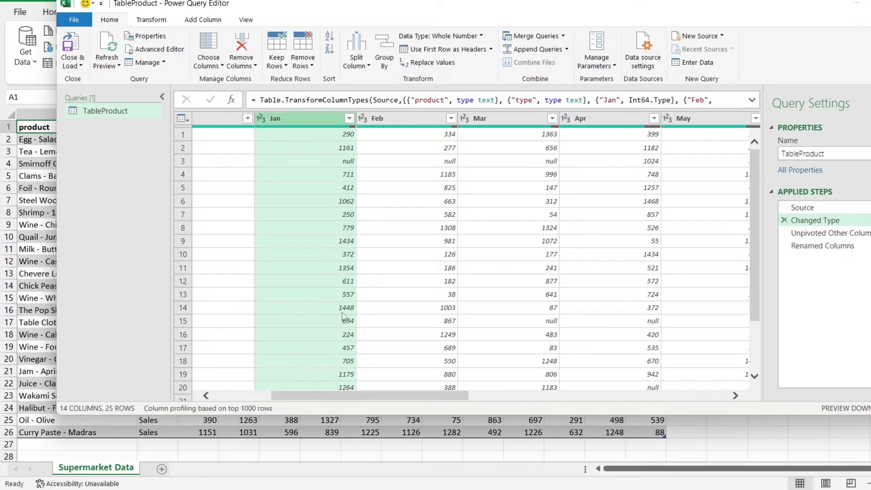
{"action": "left_click_drag", "start_coordinate": [361, 400], "coordinate": [629, 398]}
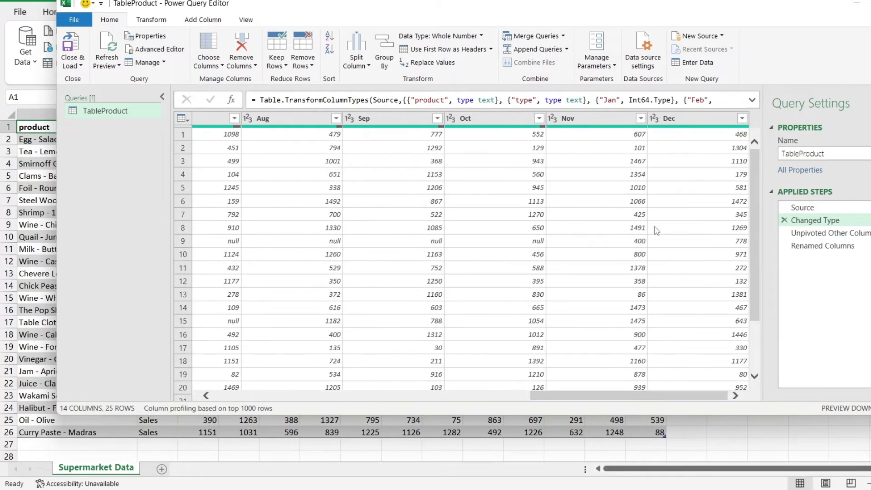
{"action": "left_click", "coordinate": [674, 119], "text": "shift"}
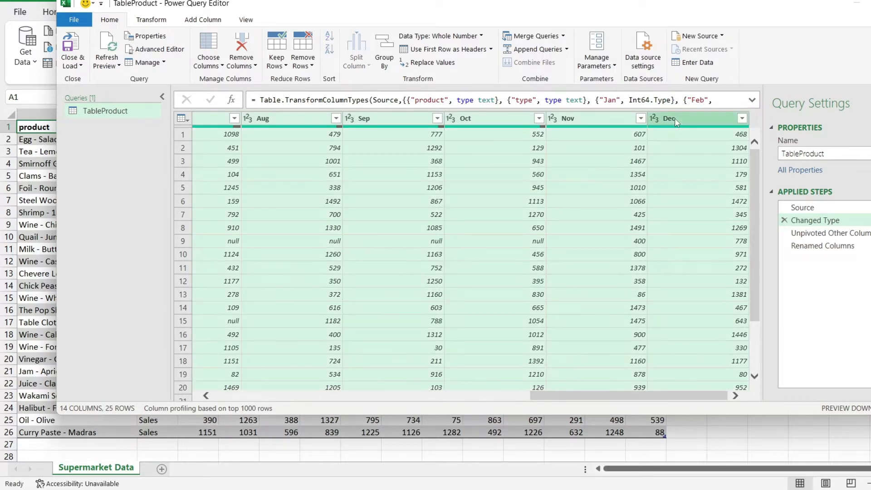
{"action": "left_click_drag", "start_coordinate": [578, 404], "coordinate": [308, 398]}
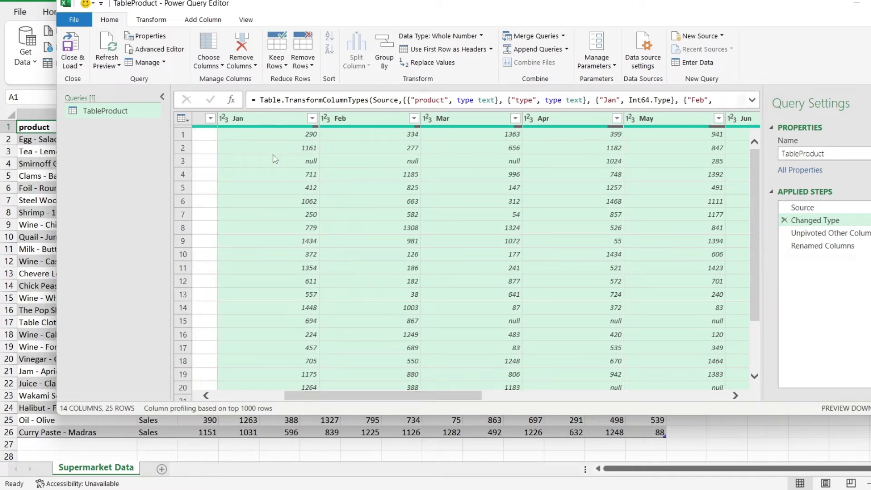
{"action": "left_click_drag", "start_coordinate": [471, 400], "coordinate": [717, 400]}
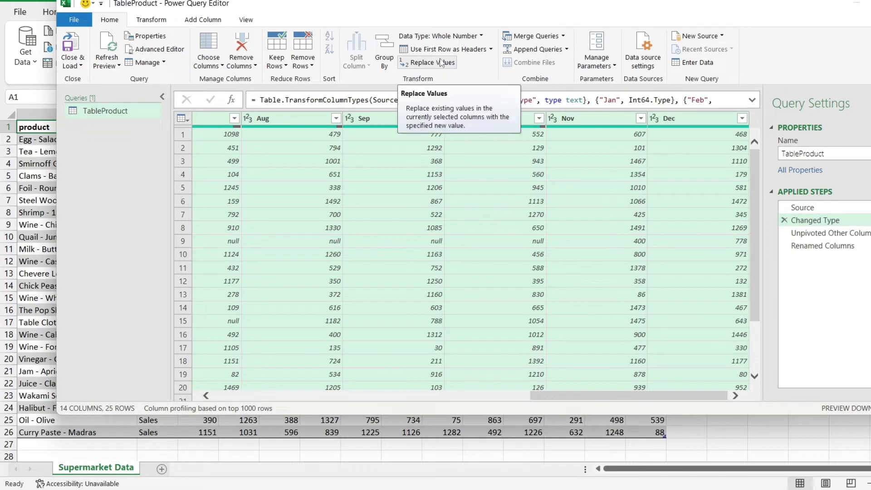
{"action": "left_click", "coordinate": [441, 62]}
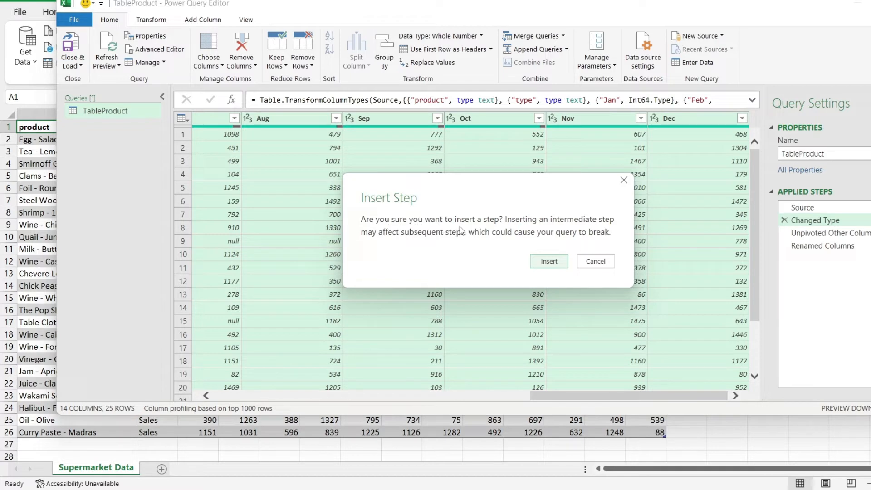
{"action": "left_click", "coordinate": [549, 262]}
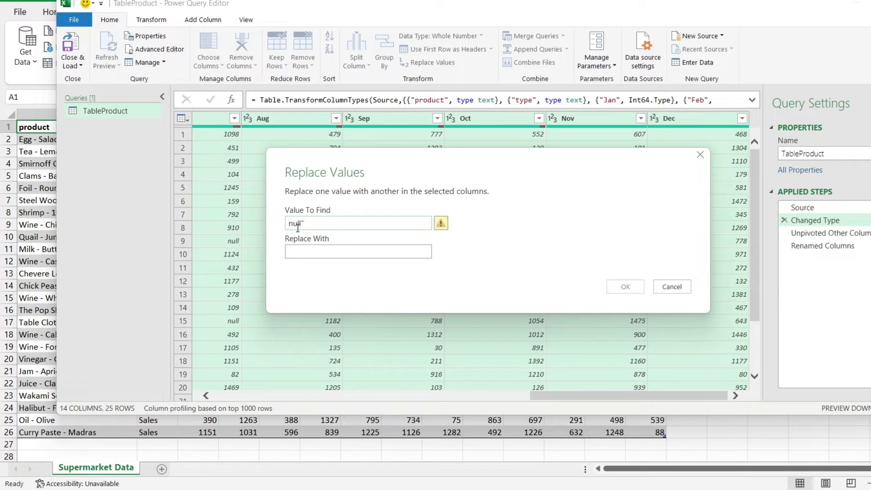
{"action": "left_click", "coordinate": [291, 223]}
{"action": "type", "text": "\""}
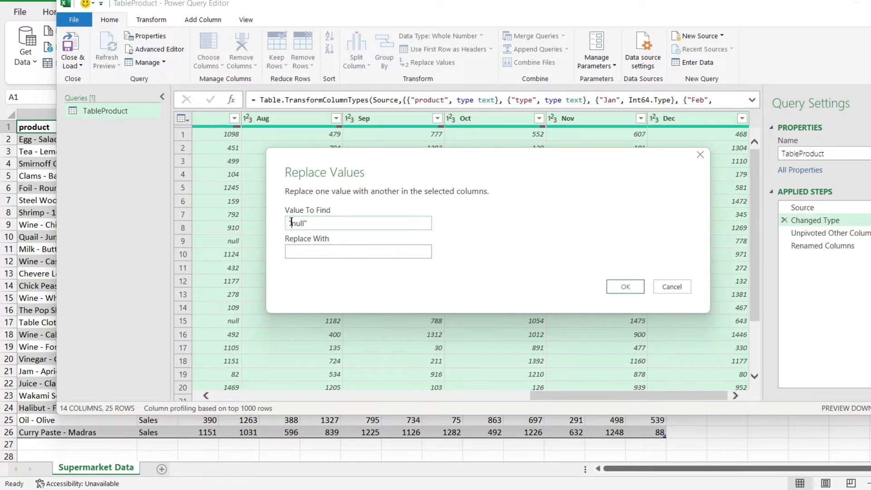
{"action": "key", "text": "BackSpace"}
{"action": "key", "text": "Right"}
{"action": "key", "text": "Right"}
{"action": "key", "text": "Right"}
{"action": "key", "text": "Right"}
{"action": "left_click", "coordinate": [313, 250]}
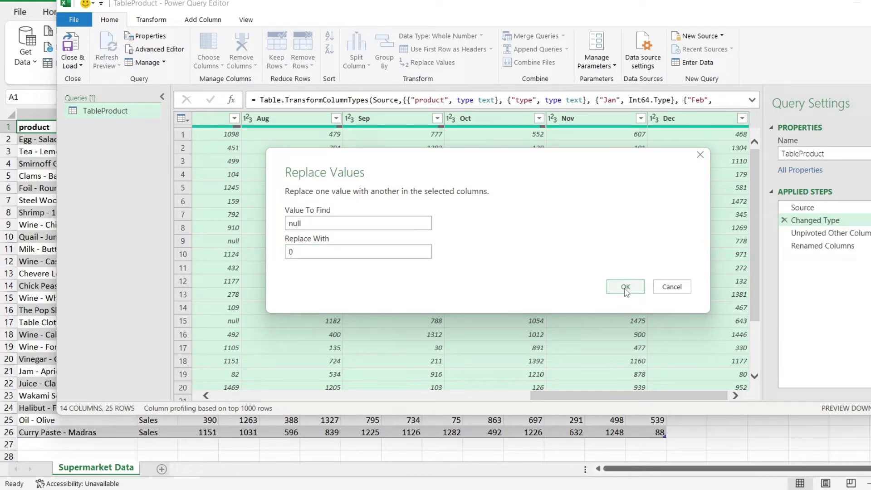
{"action": "left_click", "coordinate": [625, 287]}
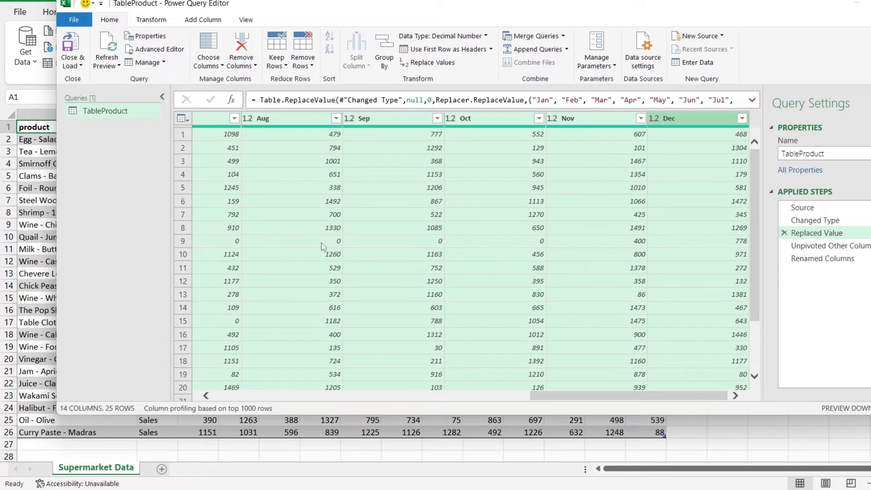
Return to the Renamed Columns step and load the query result as a table on a new worksheet.
{"action": "left_click_drag", "start_coordinate": [566, 398], "coordinate": [218, 420]}
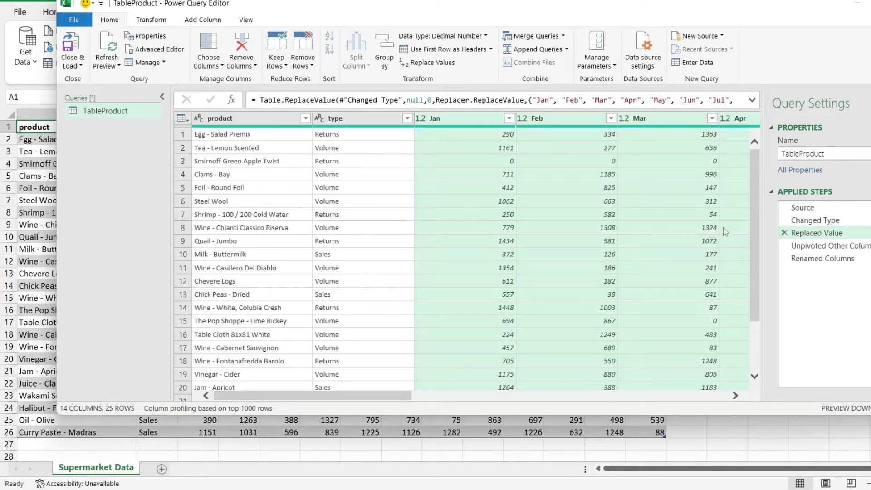
{"action": "left_click", "coordinate": [804, 264]}
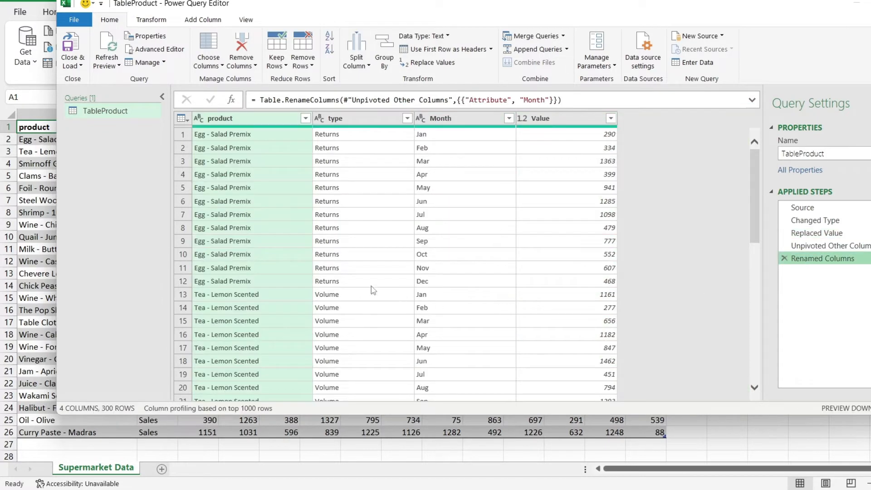
{"action": "scroll", "coordinate": [358, 258], "scroll_direction": "down", "scroll_amount": 7}
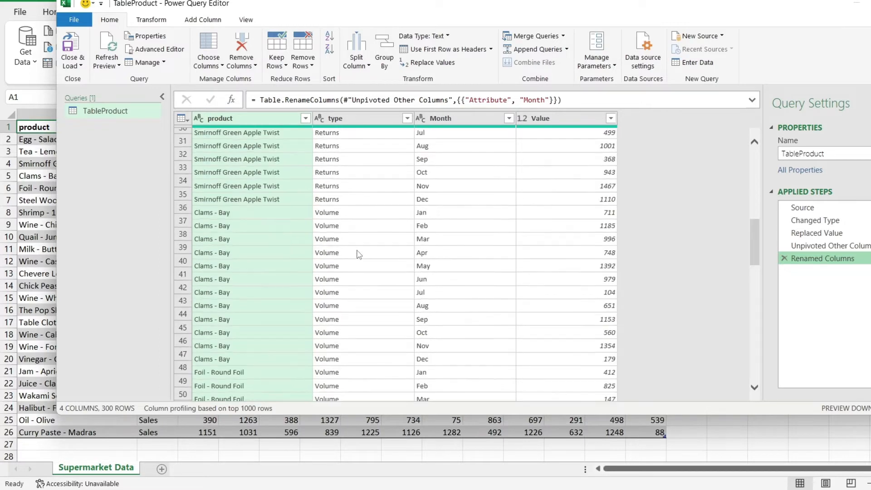
{"action": "scroll", "coordinate": [358, 256], "scroll_direction": "up", "scroll_amount": 7}
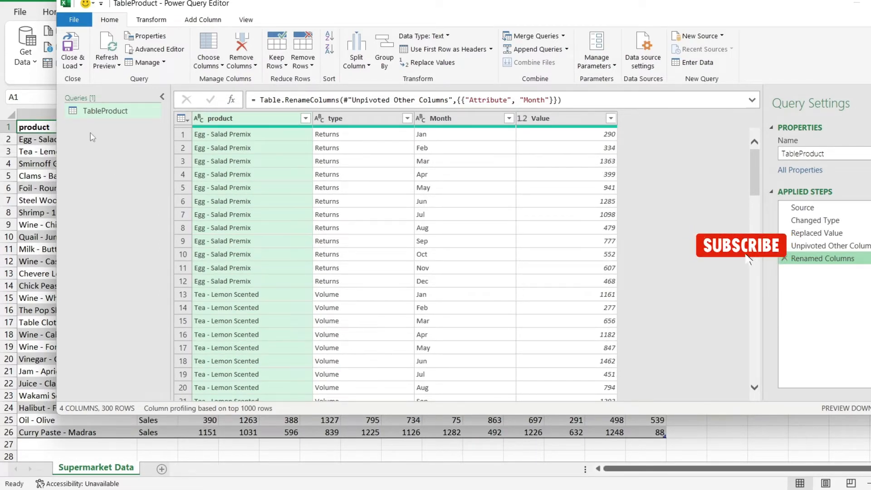
{"action": "left_click", "coordinate": [81, 66]}
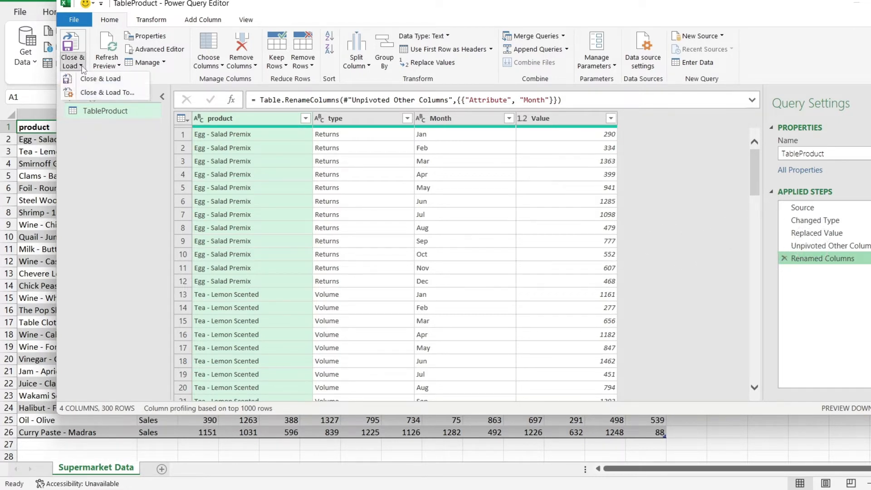
{"action": "left_click", "coordinate": [90, 93]}
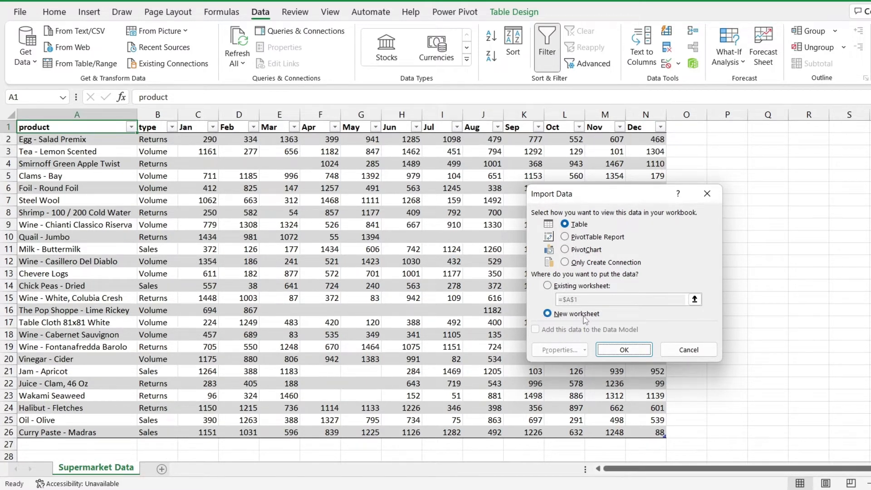
{"action": "left_click", "coordinate": [618, 350]}
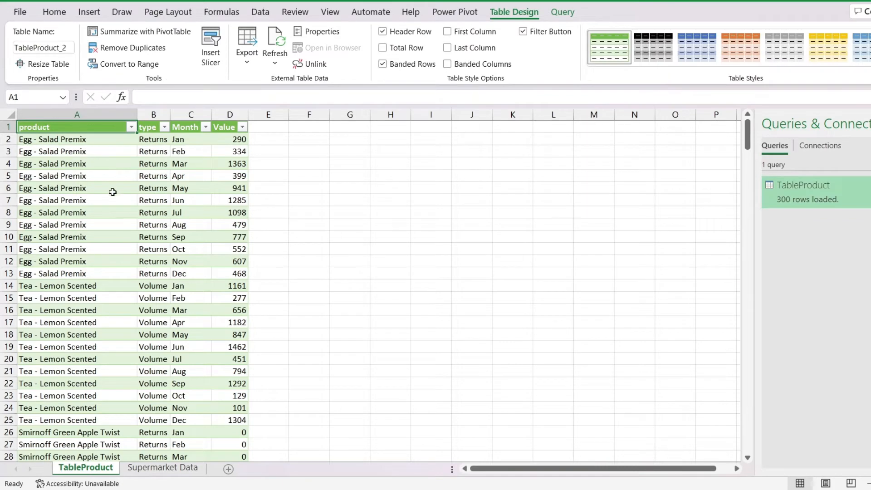
Examine the loaded unpivoted table down to its last row.
{"action": "scroll", "coordinate": [112, 196], "scroll_direction": "down", "scroll_amount": 20}
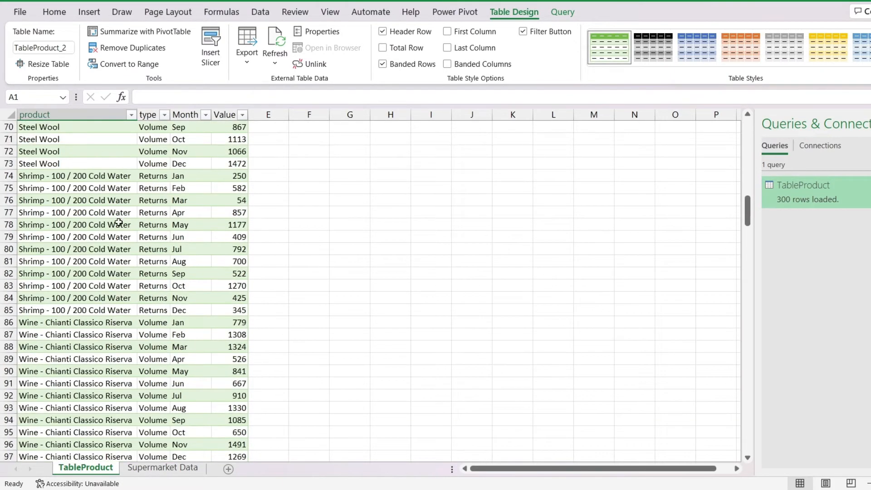
{"action": "left_click", "coordinate": [107, 278]}
{"action": "key", "text": "ctrl+Down"}
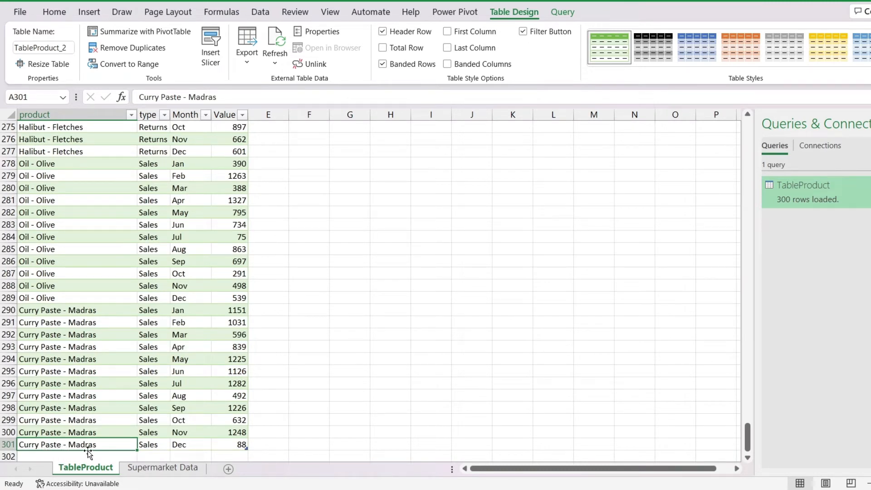
Add a new product row under the table on the Supermarket Data sheet with product Chocolate Paste and type Sales.
{"action": "left_click", "coordinate": [167, 472]}
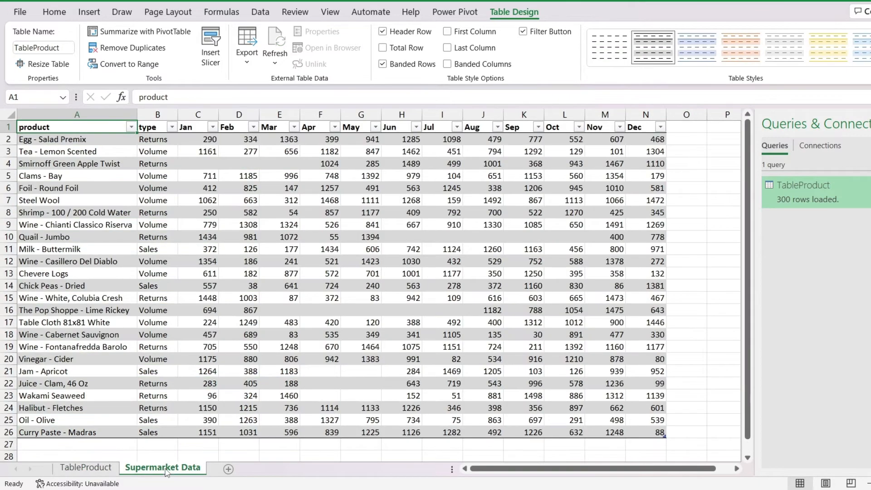
{"action": "scroll", "coordinate": [129, 429], "scroll_direction": "down", "scroll_amount": 1}
{"action": "left_click", "coordinate": [77, 409]}
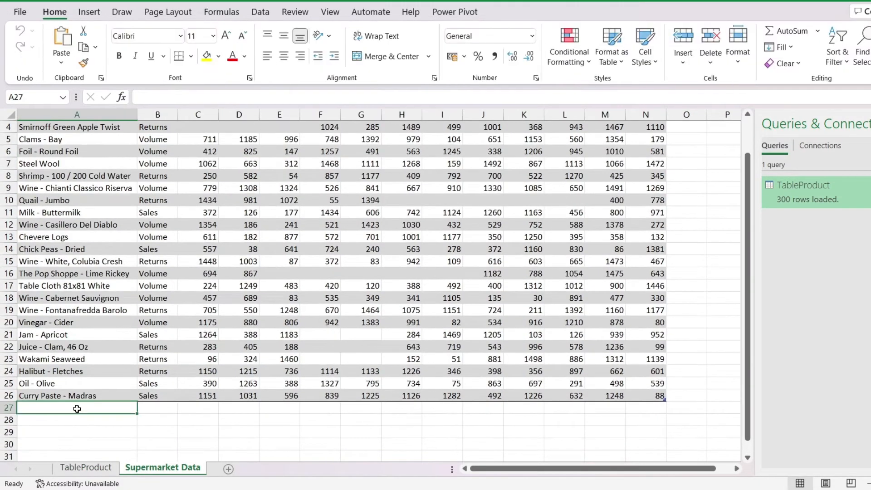
{"action": "type", "text": "Chocola"}
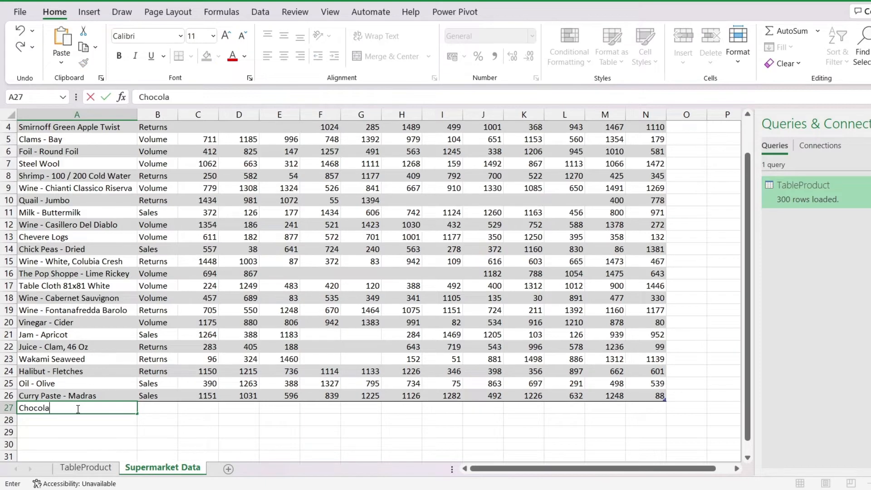
{"action": "type", "text": "te Paste"}
{"action": "left_click", "coordinate": [153, 410]}
{"action": "type", "text": "Sales"}
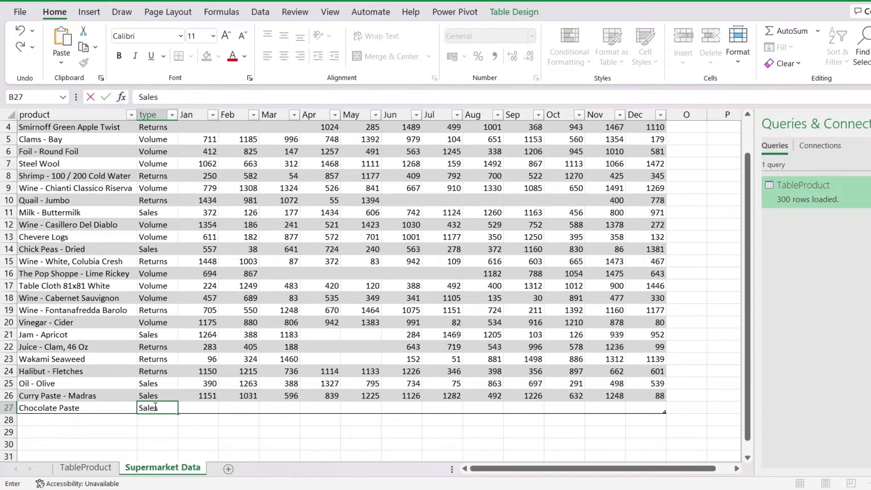
{"action": "key", "text": "Tab"}
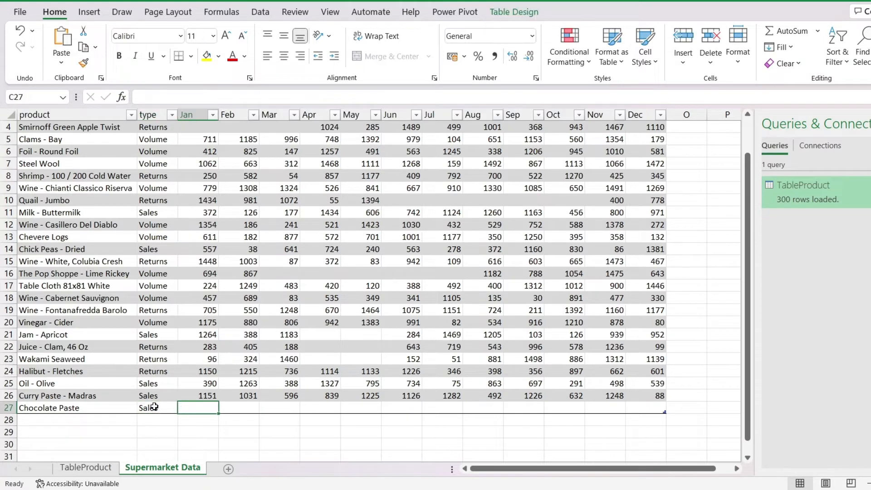
Enter the Chocolate Paste monthly values 1345 for Jan, 679 for Feb and 327 for Mar.
{"action": "type", "text": "1345"}
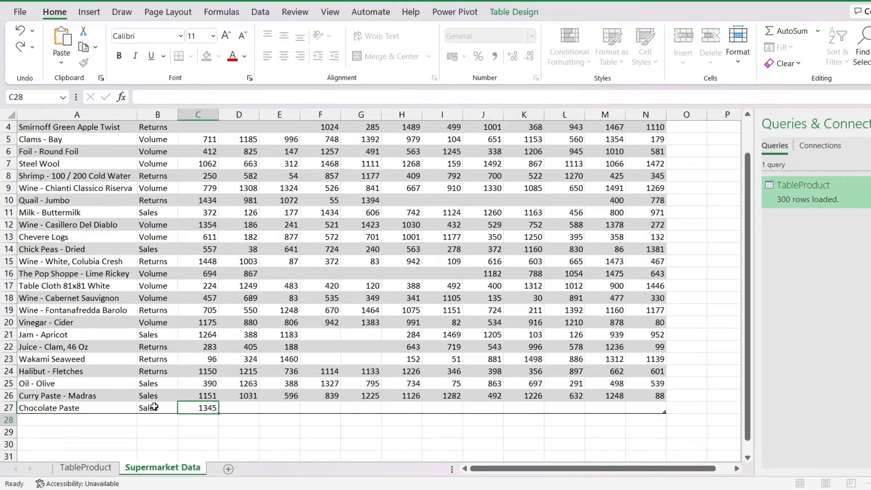
{"action": "key", "text": "Tab"}
{"action": "type", "text": "679"}
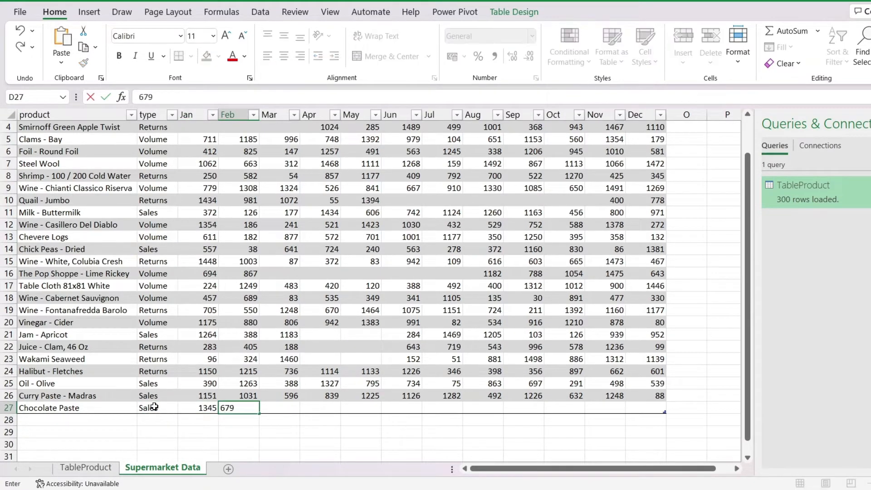
{"action": "type", "text": "0"}
{"action": "key", "text": "BackSpace"}
{"action": "key", "text": "Tab"}
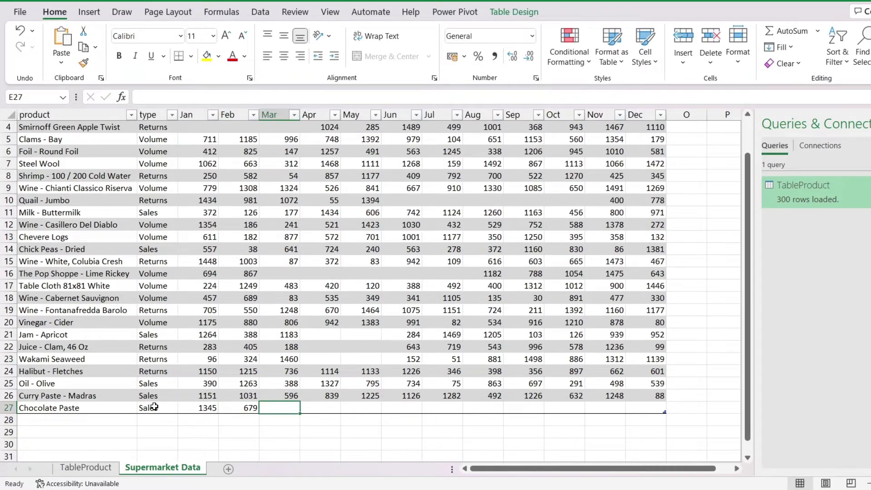
{"action": "type", "text": "327"}
{"action": "key", "text": "Return"}
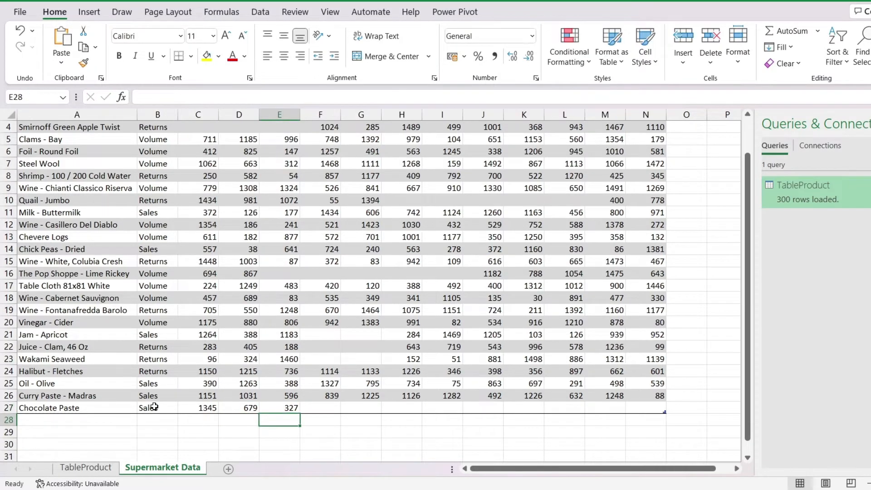
{"action": "type", "text": "678"}
{"action": "key", "text": "Return"}
{"action": "key", "text": "ctrl+z"}
{"action": "key", "text": "Right"}
{"action": "key", "text": "ctrl+z"}
Enter 678 as the Apr value in the Chocolate Paste row.
{"action": "key", "text": "Up"}
{"action": "key", "text": "Right"}
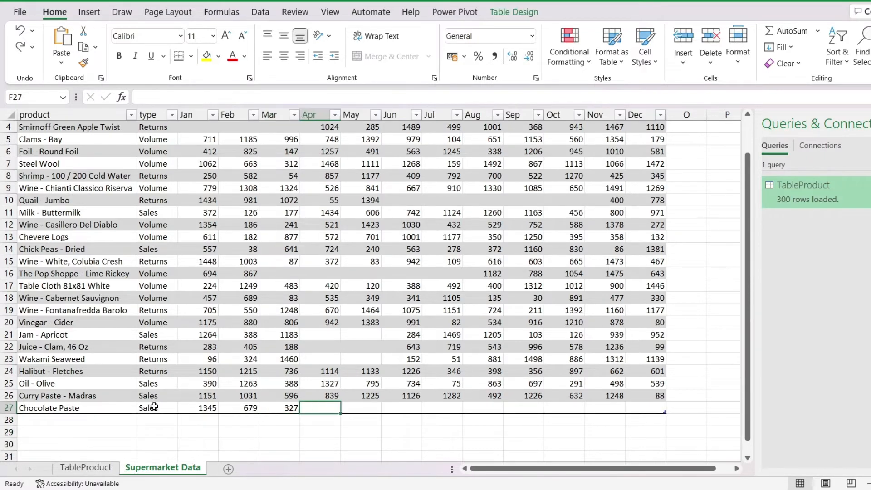
{"action": "type", "text": "678"}
{"action": "key", "text": "Return"}
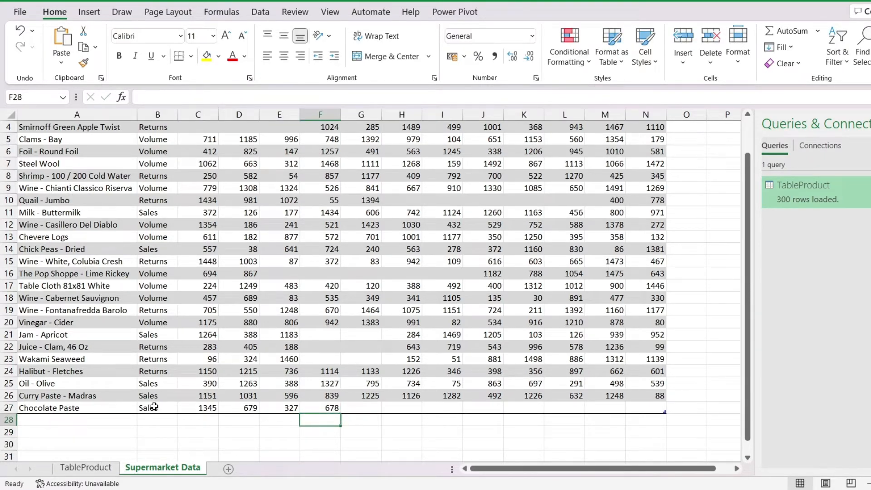
Refresh the unpivoted query table on the TableProduct sheet so it includes the added product.
{"action": "left_click", "coordinate": [94, 474]}
{"action": "left_click", "coordinate": [98, 252]}
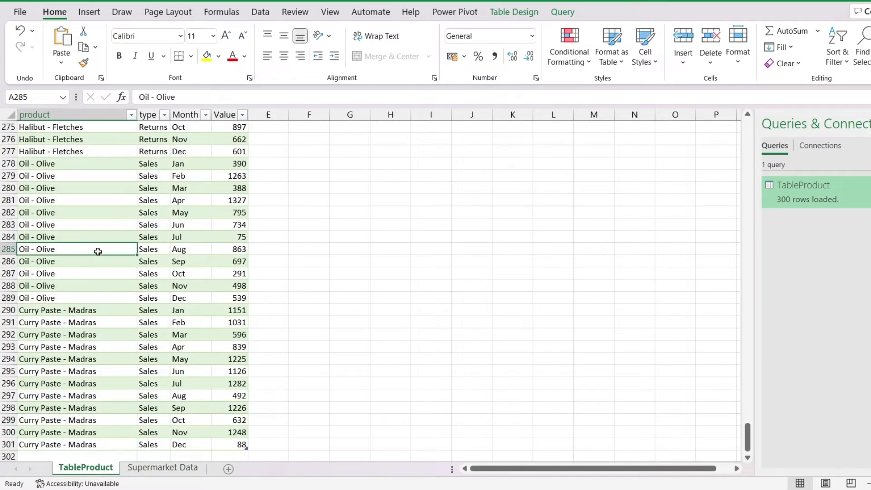
{"action": "right_click", "coordinate": [98, 251]}
{"action": "left_click", "coordinate": [136, 214]}
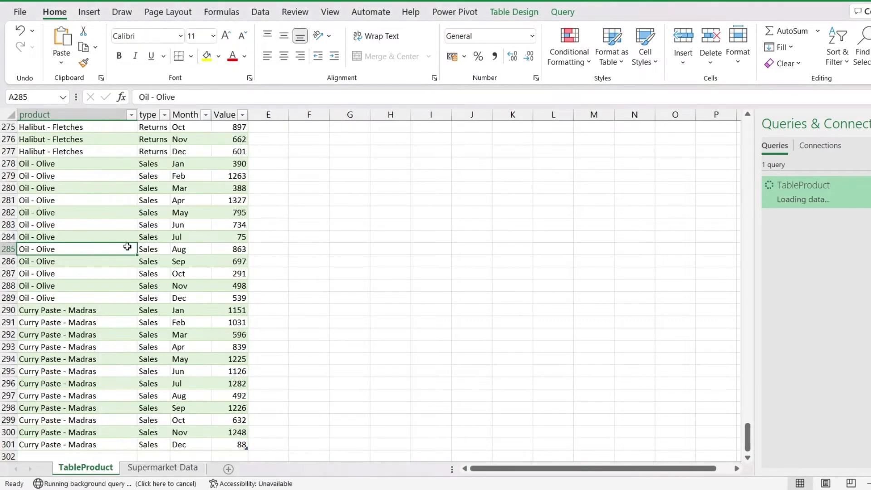
Review the Chocolate Paste rows at the end of the refreshed table and return to its first row.
{"action": "scroll", "coordinate": [125, 272], "scroll_direction": "down", "scroll_amount": 4}
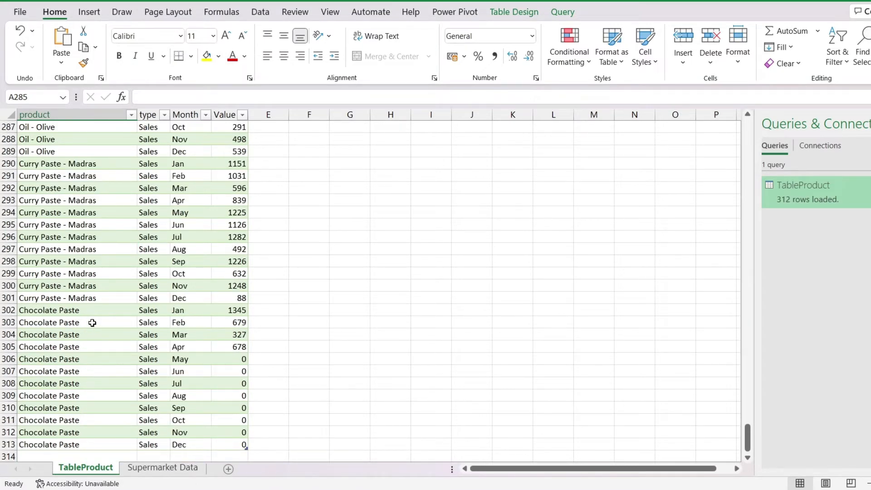
{"action": "left_click", "coordinate": [91, 313]}
{"action": "left_click_drag", "start_coordinate": [95, 346], "coordinate": [95, 446]}
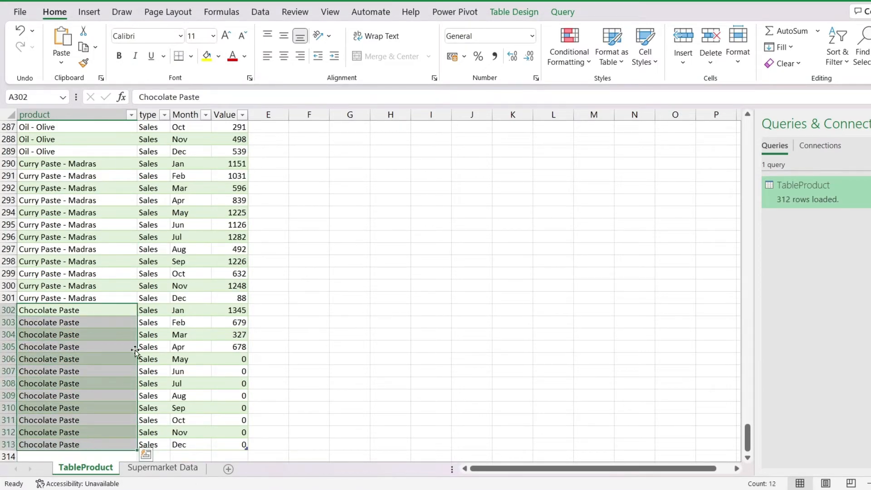
{"action": "scroll", "coordinate": [135, 350], "scroll_direction": "up", "scroll_amount": 6}
{"action": "scroll", "coordinate": [135, 350], "scroll_direction": "up", "scroll_amount": 8}
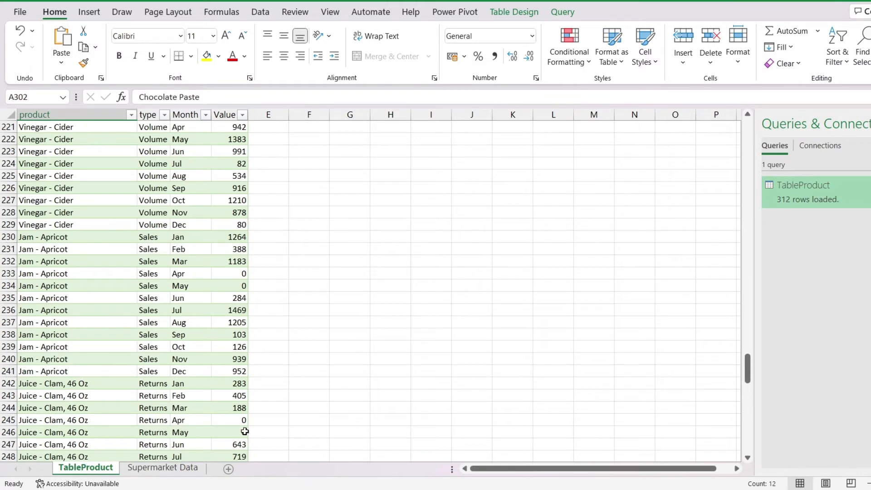
{"action": "left_click_drag", "start_coordinate": [747, 367], "coordinate": [731, 132]}
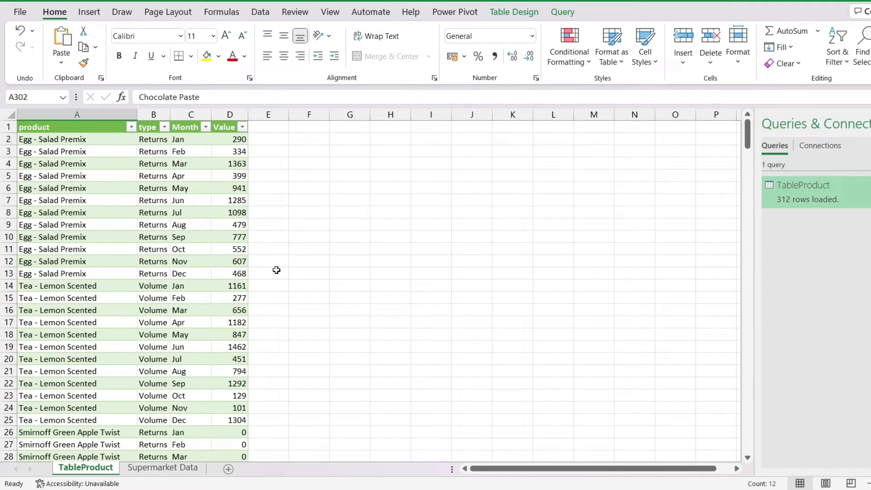
{"action": "left_click", "coordinate": [553, 286]}
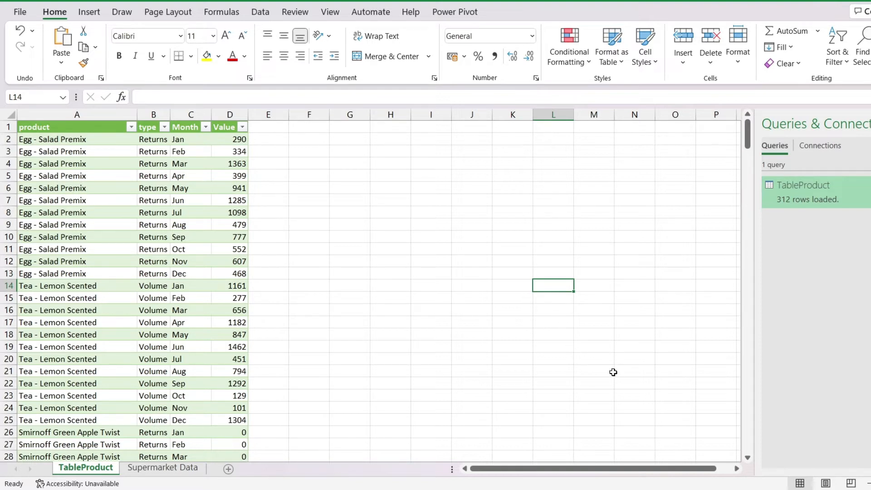
Switch to Mockaroo in the browser and add a field named apps with the type App Name.
{"action": "mouse_move", "coordinate": [581, 482]}
{"action": "left_click", "coordinate": [595, 466]}
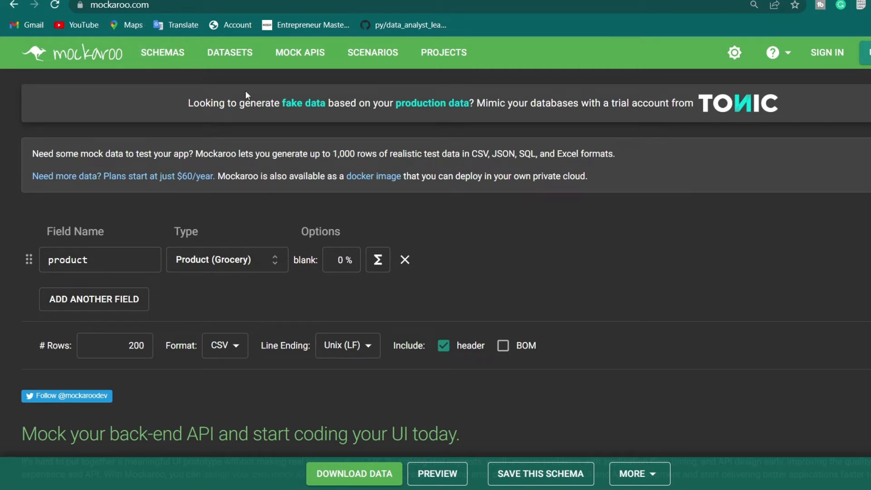
{"action": "scroll", "coordinate": [572, 271], "scroll_direction": "down", "scroll_amount": 1}
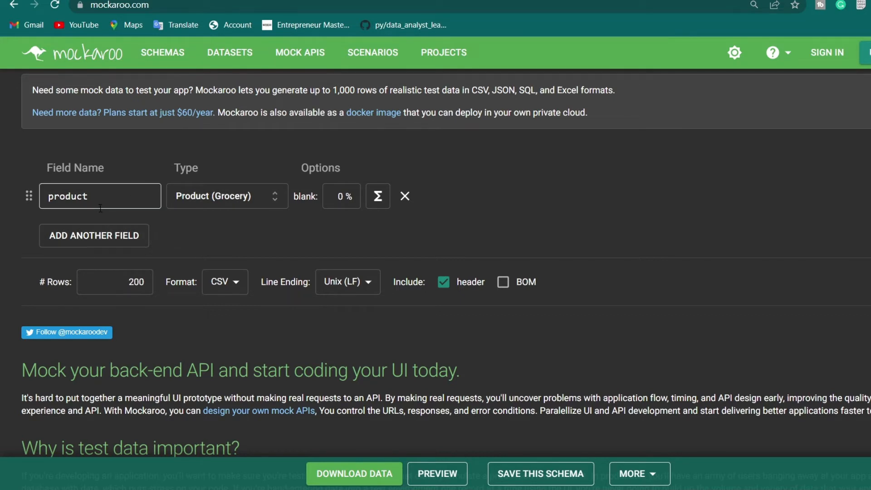
{"action": "left_click", "coordinate": [105, 236]}
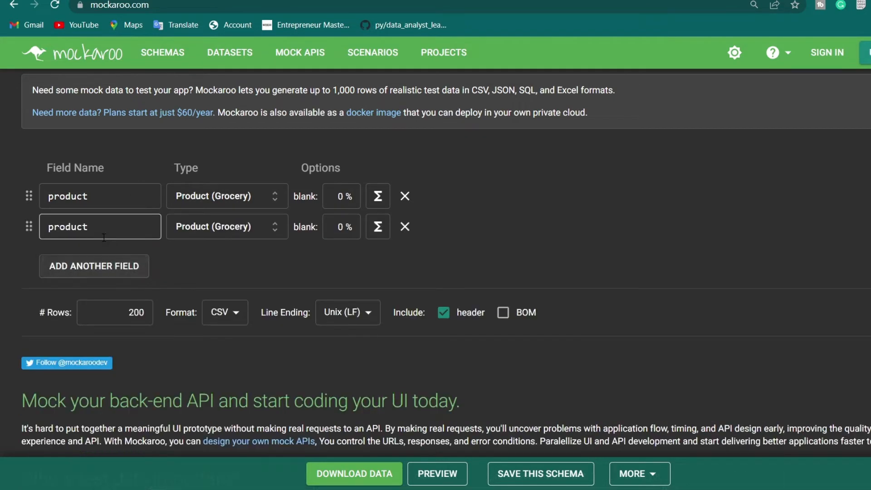
{"action": "double_click", "coordinate": [96, 229]}
{"action": "type", "text": "apps"}
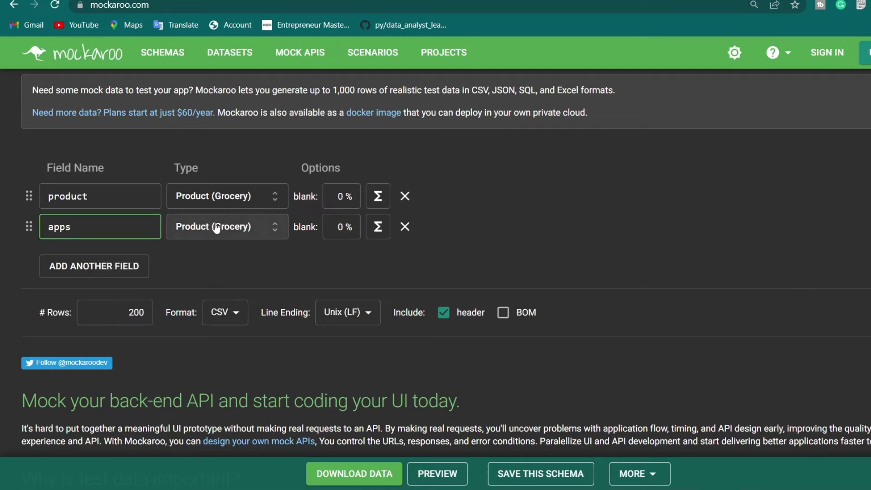
{"action": "left_click", "coordinate": [243, 227]}
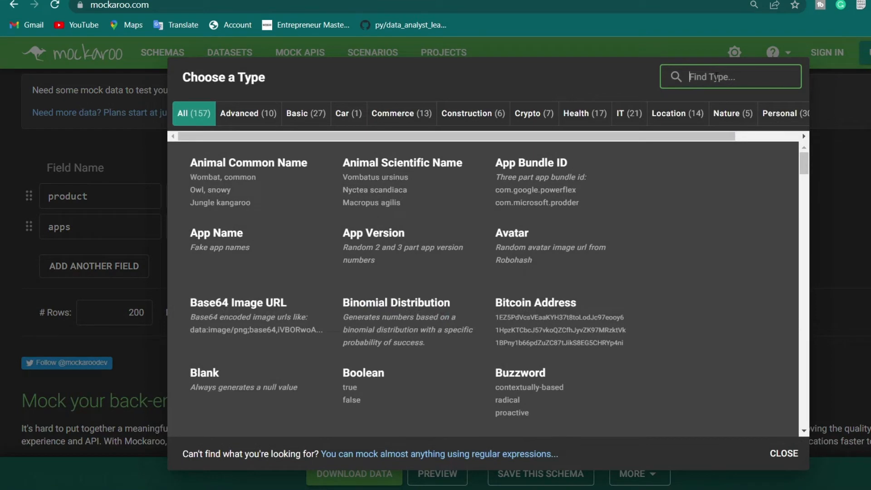
{"action": "type", "text": "app"}
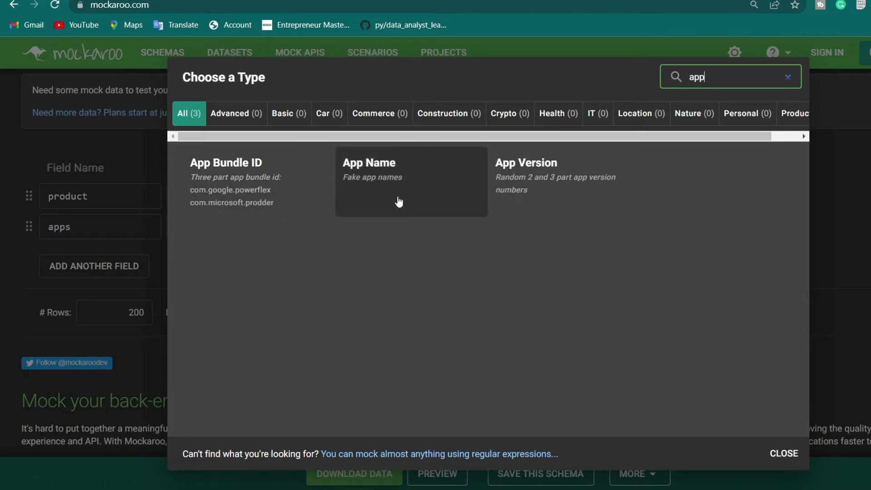
{"action": "left_click", "coordinate": [384, 183]}
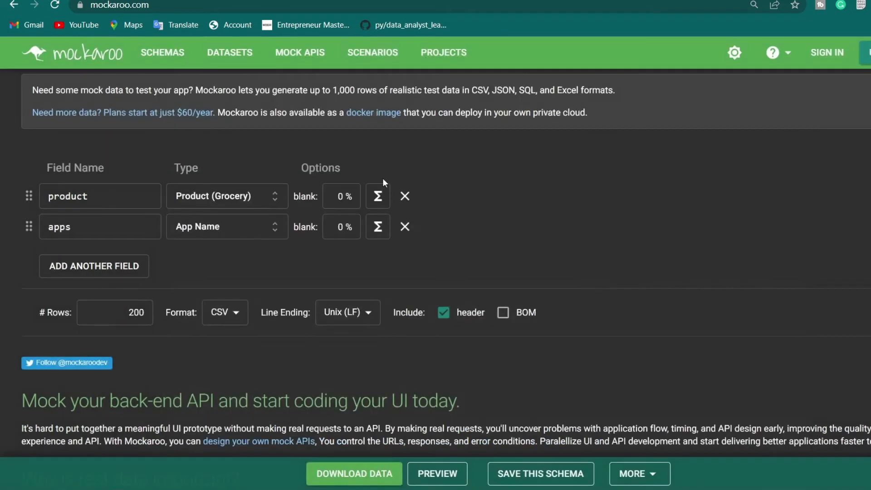
Remove the product field from the schema and set the number of rows to 25.
{"action": "left_click", "coordinate": [406, 198]}
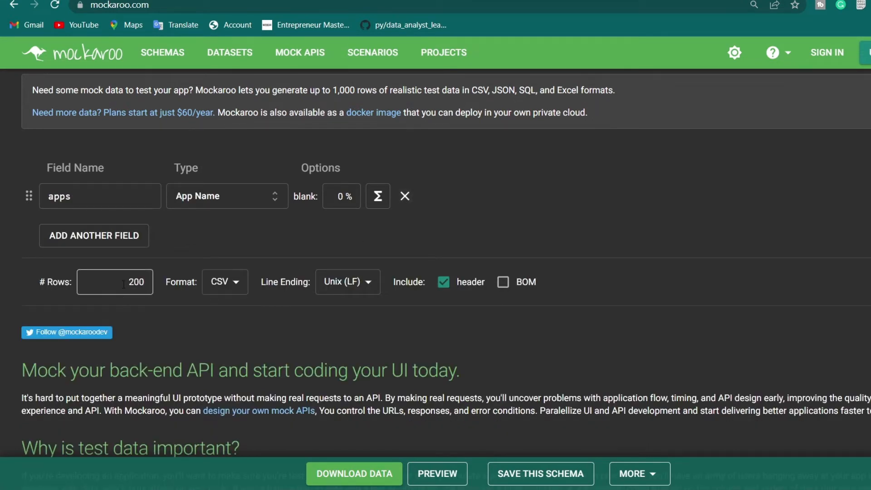
{"action": "double_click", "coordinate": [150, 288]}
{"action": "left_click", "coordinate": [151, 288]}
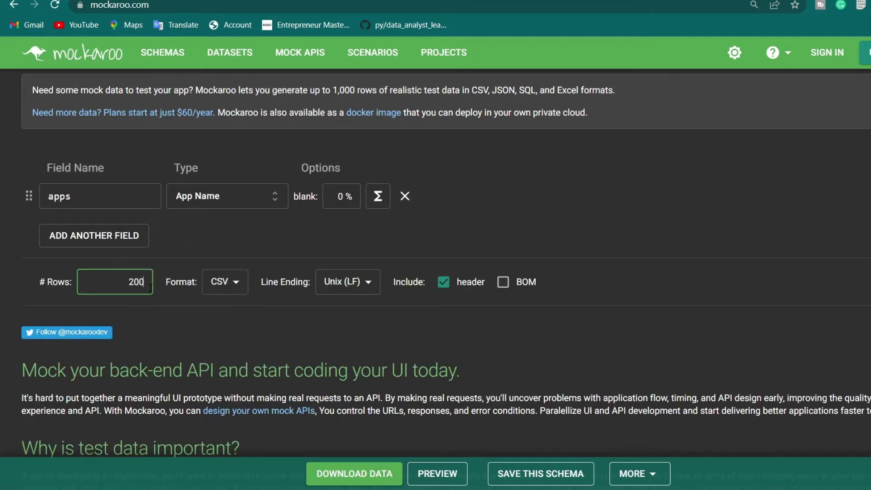
{"action": "type", "text": "25"}
{"action": "key", "text": "ctrl+a"}
{"action": "type", "text": "25"}
{"action": "left_click", "coordinate": [507, 219]}
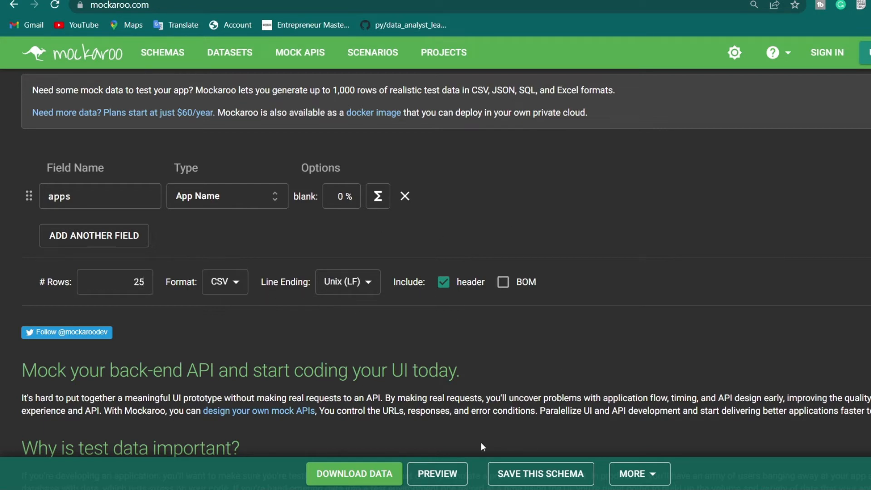
Download the generated apps data as CSV after previewing it, and open MOCK_DATA.csv in Excel.
{"action": "left_click", "coordinate": [443, 473]}
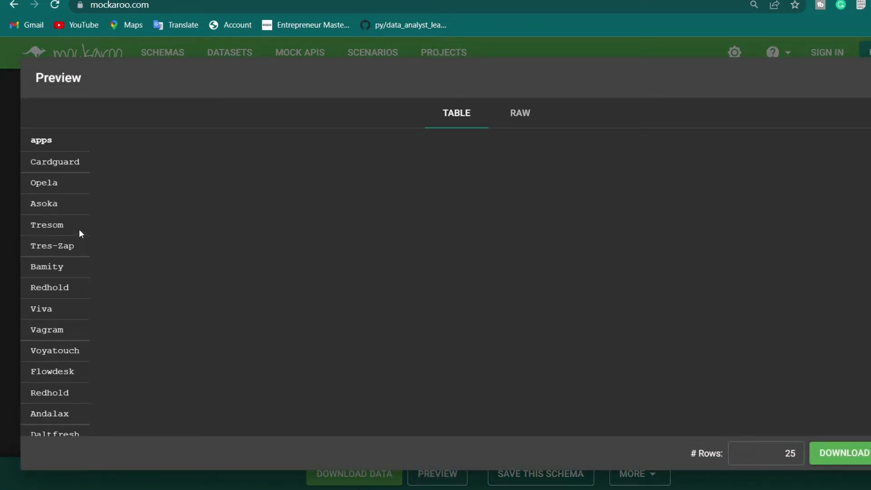
{"action": "scroll", "coordinate": [62, 230], "scroll_direction": "down", "scroll_amount": 5}
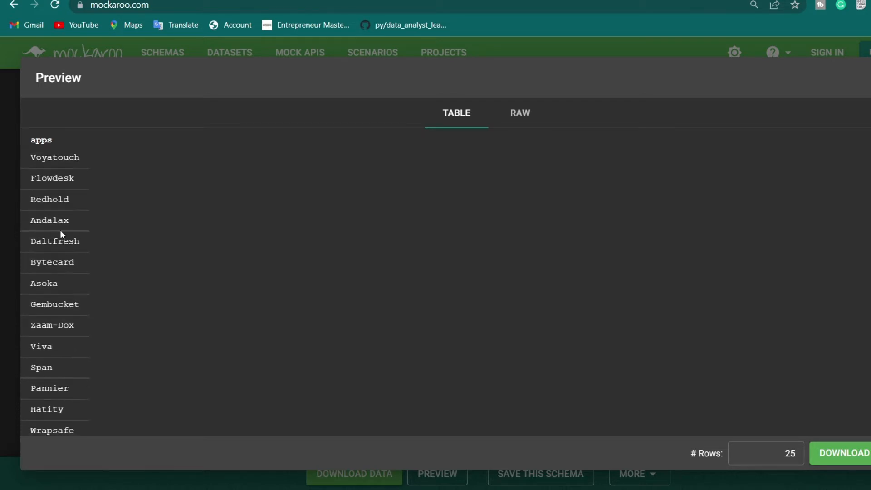
{"action": "scroll", "coordinate": [61, 247], "scroll_direction": "up", "scroll_amount": 5}
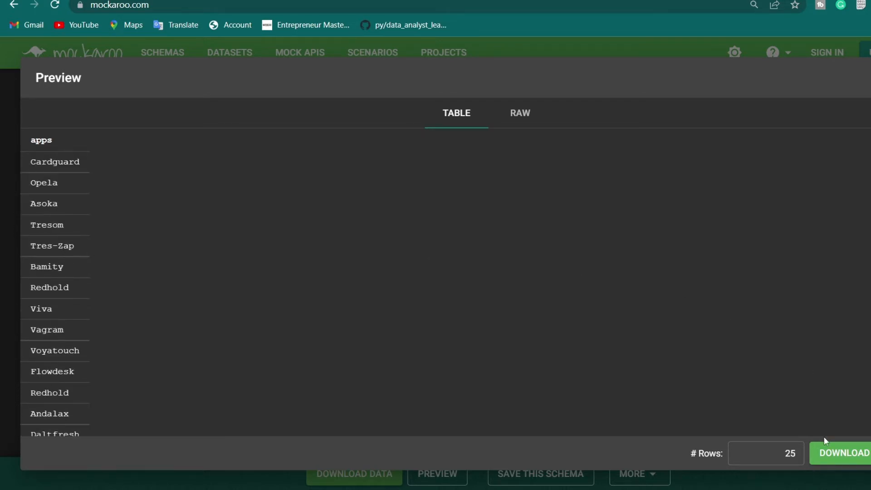
{"action": "left_click", "coordinate": [836, 454]}
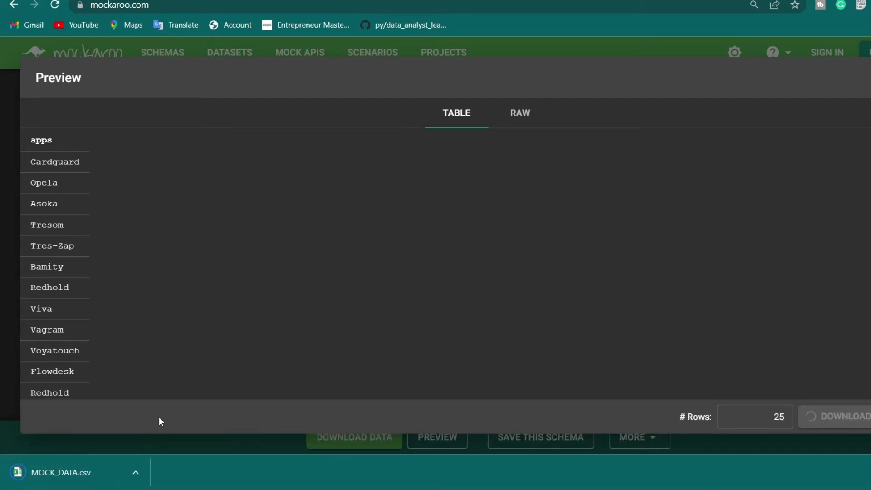
{"action": "left_click", "coordinate": [58, 473]}
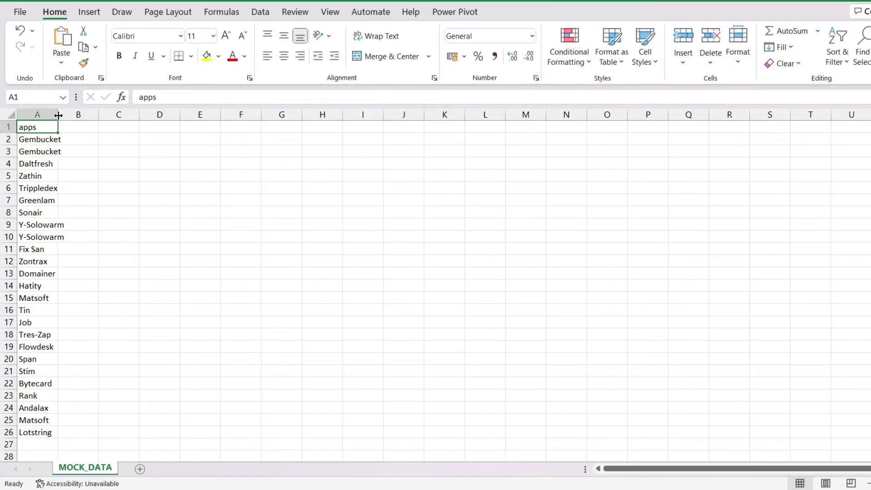
Widen column A to fit the app names and enter the header type in cell B1.
{"action": "left_click_drag", "start_coordinate": [58, 114], "coordinate": [66, 126]}
{"action": "left_click", "coordinate": [88, 125]}
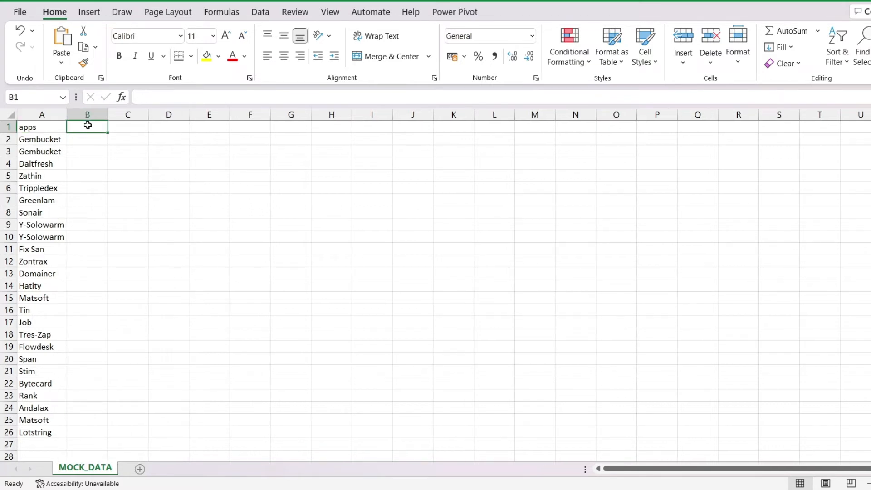
{"action": "type", "text": "type"}
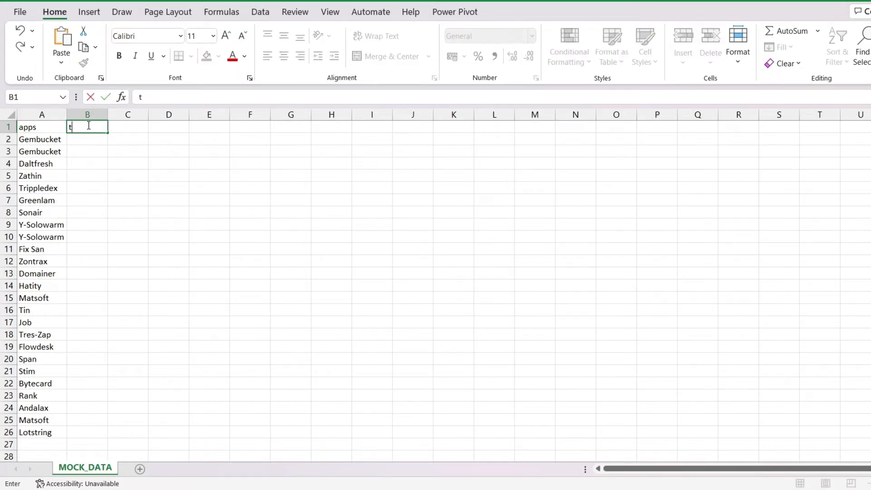
{"action": "key", "text": "Return"}
{"action": "left_click", "coordinate": [87, 126]}
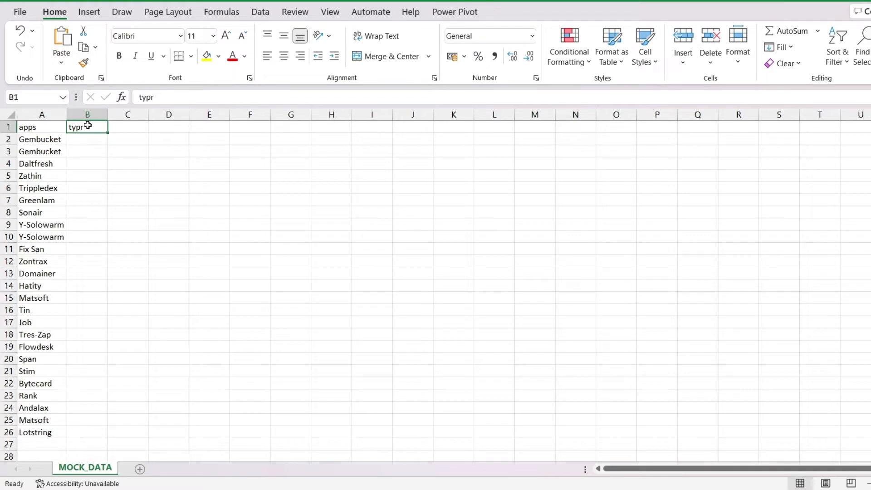
{"action": "type", "text": "type"}
{"action": "key", "text": "Return"}
{"action": "key", "text": "Up"}
{"action": "key", "text": "Down"}
Switch to the supermarket workbook and check which values the type column of the unpivoted table uses.
{"action": "key", "text": "alt+Tab"}
{"action": "left_click", "coordinate": [397, 119]}
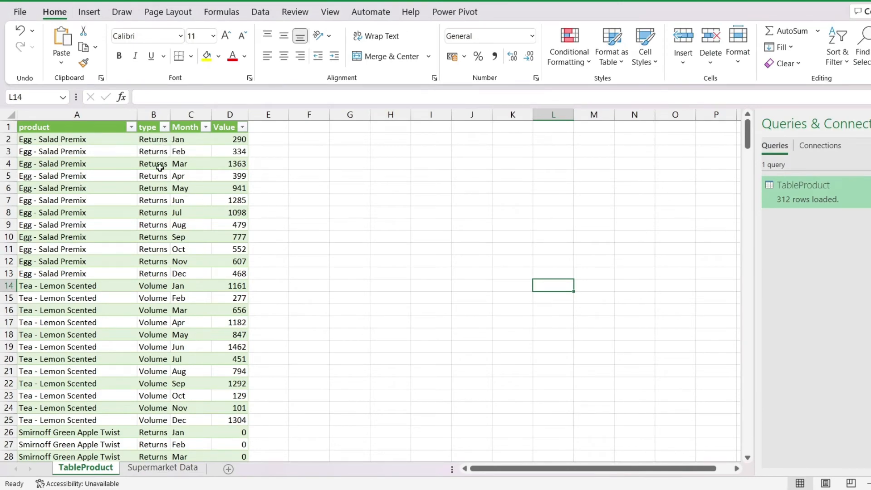
{"action": "scroll", "coordinate": [162, 293], "scroll_direction": "down", "scroll_amount": 3}
{"action": "scroll", "coordinate": [162, 293], "scroll_direction": "down", "scroll_amount": 20}
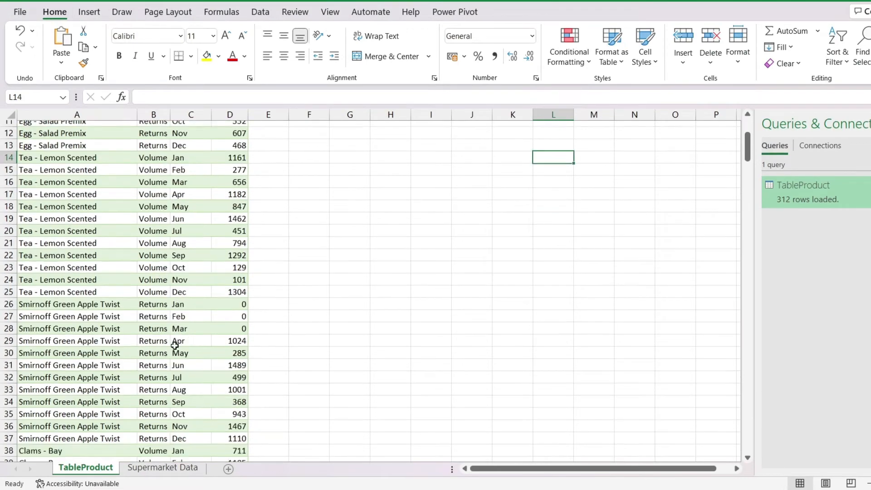
{"action": "scroll", "coordinate": [175, 356], "scroll_direction": "down", "scroll_amount": 10}
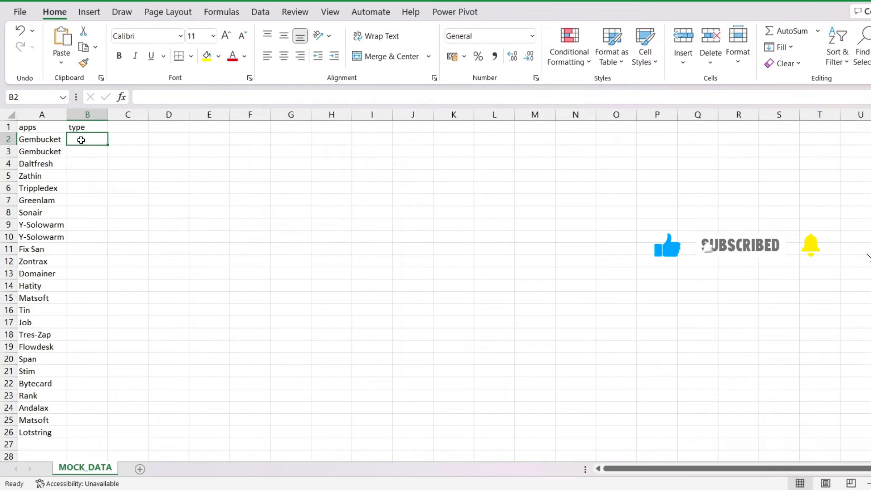
List the type options returns, volume and sales in cells C2 to C4 of the MOCK_DATA sheet.
{"action": "left_click", "coordinate": [128, 138]}
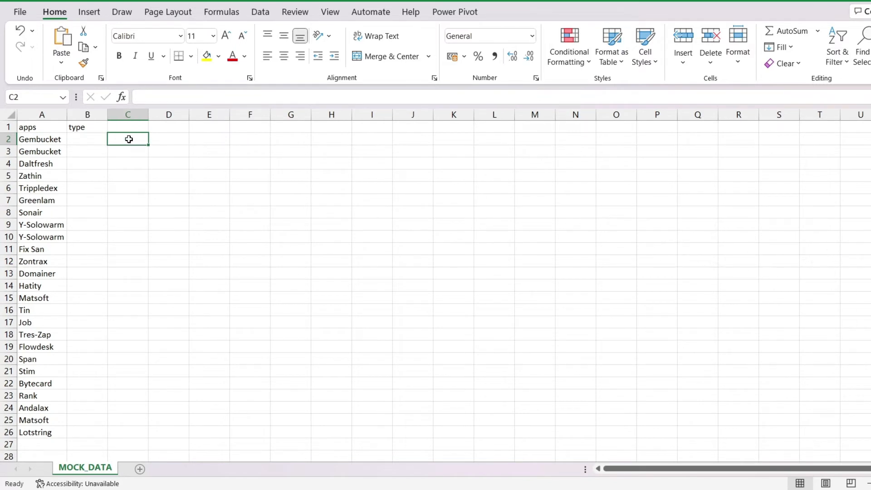
{"action": "type", "text": "returns"}
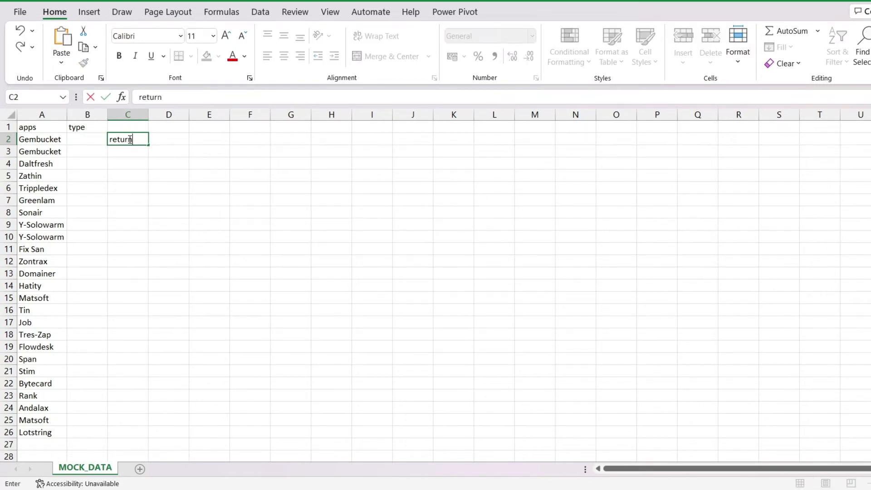
{"action": "key", "text": "Return"}
{"action": "type", "text": "volume"}
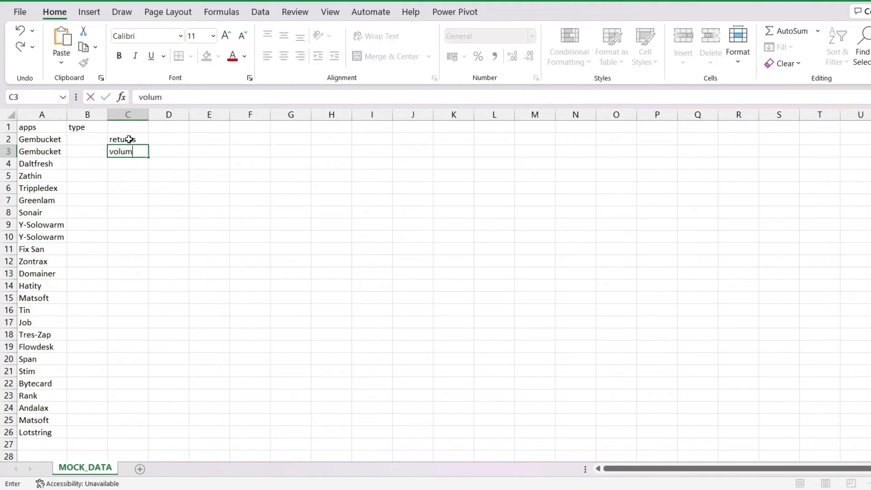
{"action": "key", "text": "Return"}
{"action": "type", "text": "sales"}
{"action": "key", "text": "Return"}
{"action": "key", "text": "Up"}
{"action": "key", "text": "Up"}
{"action": "key", "text": "Up"}
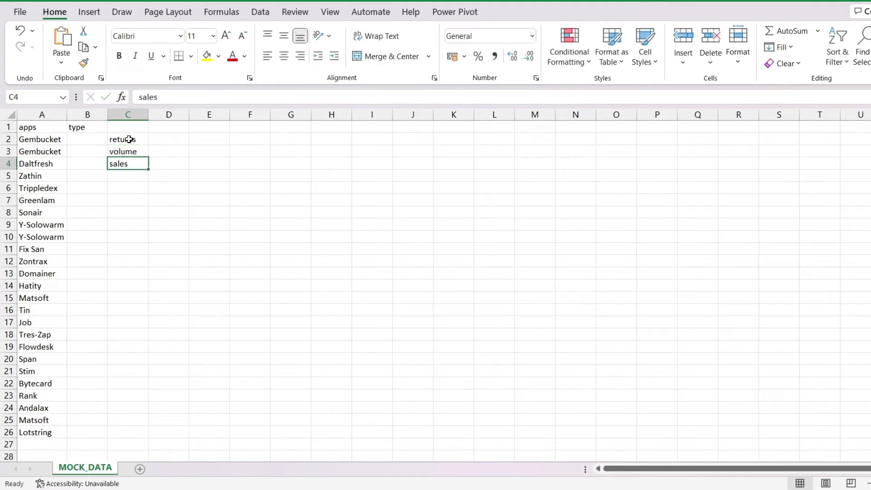
{"action": "key", "text": "Left"}
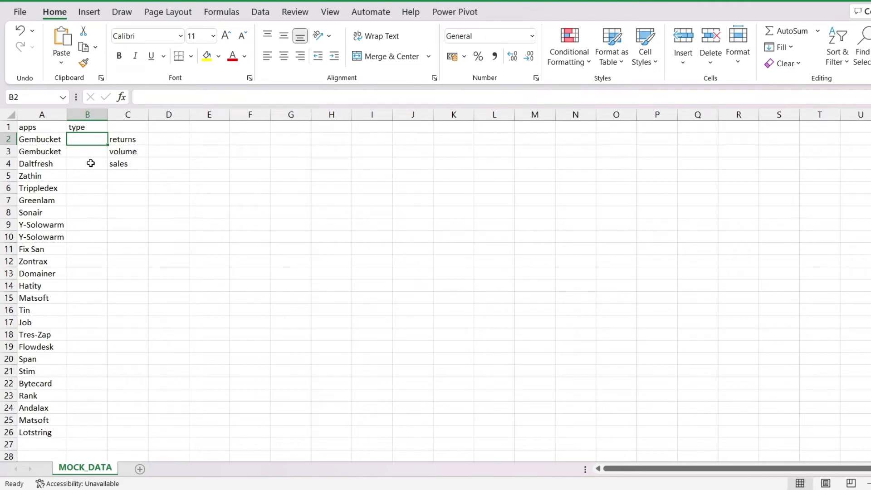
Enter =CHOOSE(RANDBETWEEN(1;3);"Sales";"Returns";"volume") in cell B2, accepting the closing-parenthesis correction.
{"action": "type", "text": "=CH"}
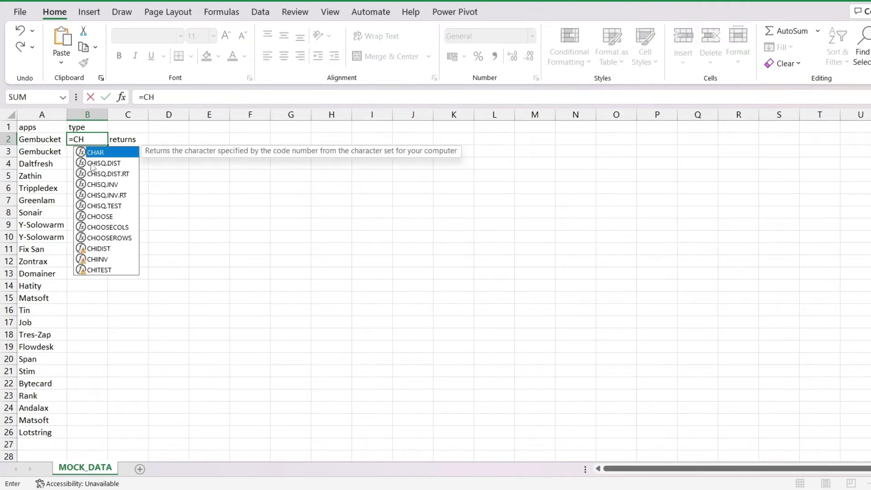
{"action": "type", "text": "OOSE"}
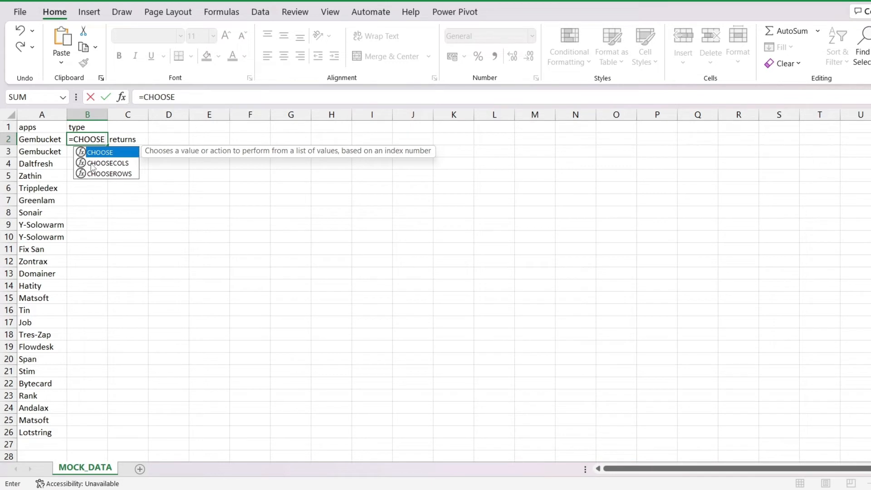
{"action": "type", "text": "("}
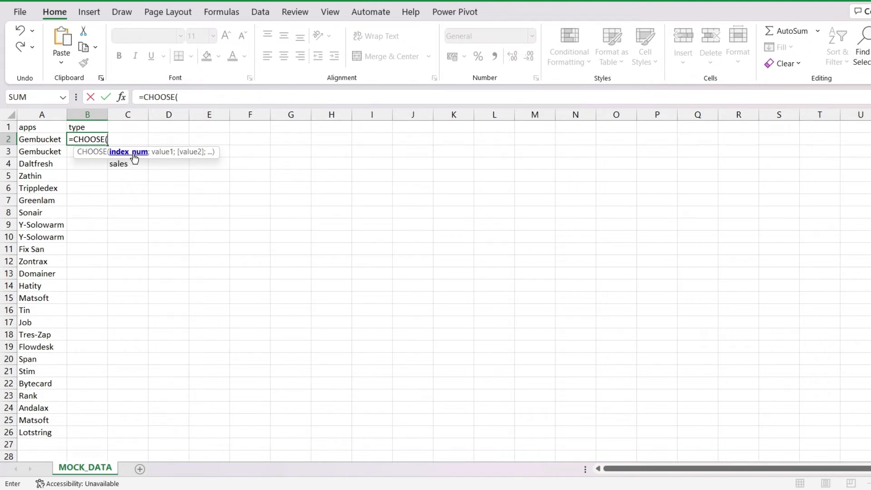
{"action": "type", "text": "RA"}
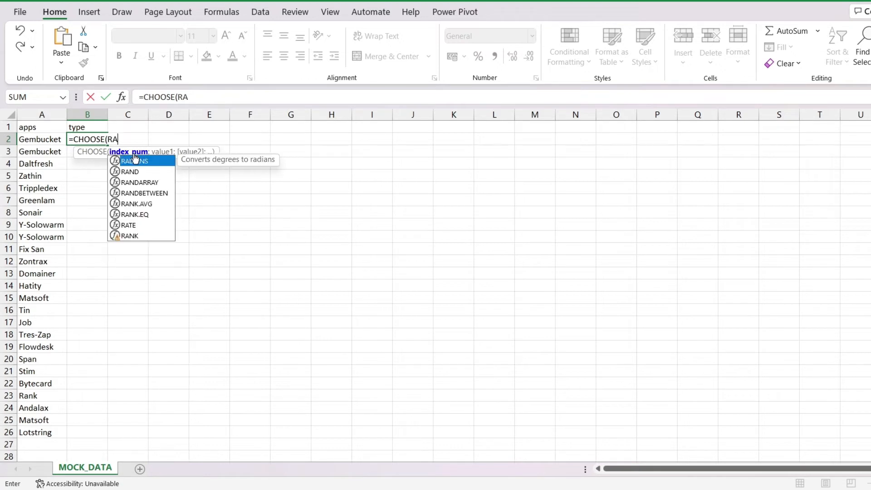
{"action": "type", "text": "NDBET"}
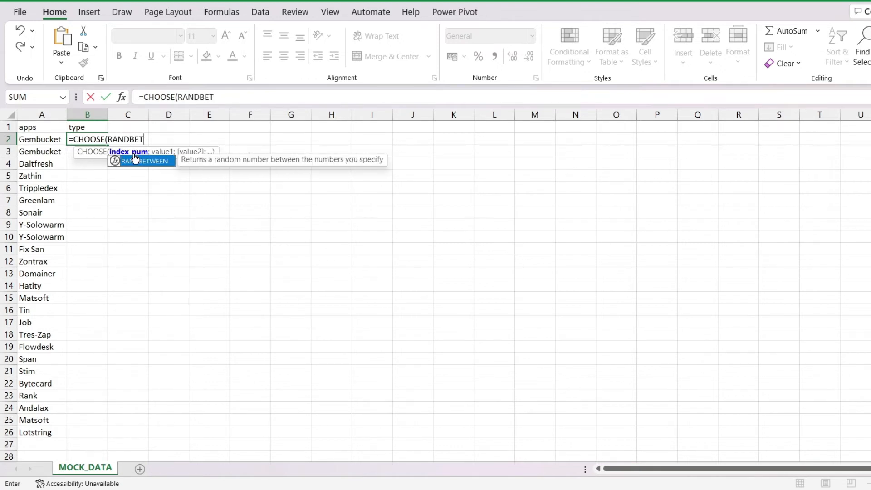
{"action": "type", "text": "WEEN"}
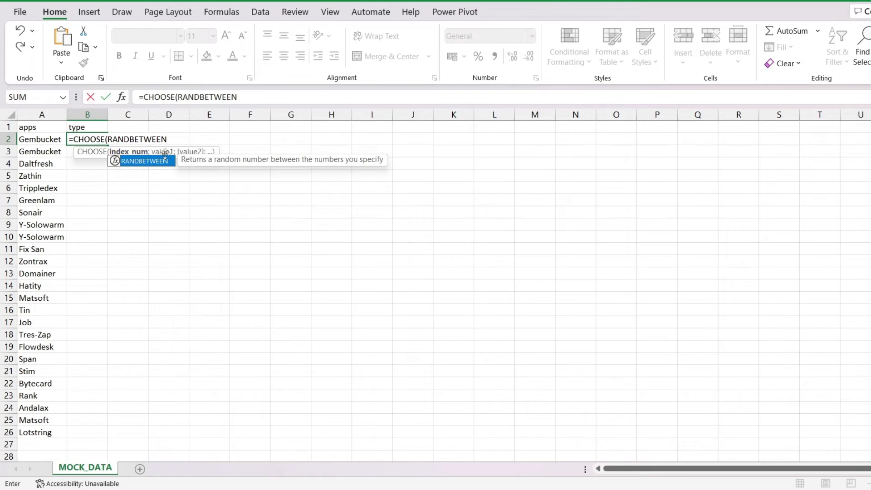
{"action": "type", "text": "("}
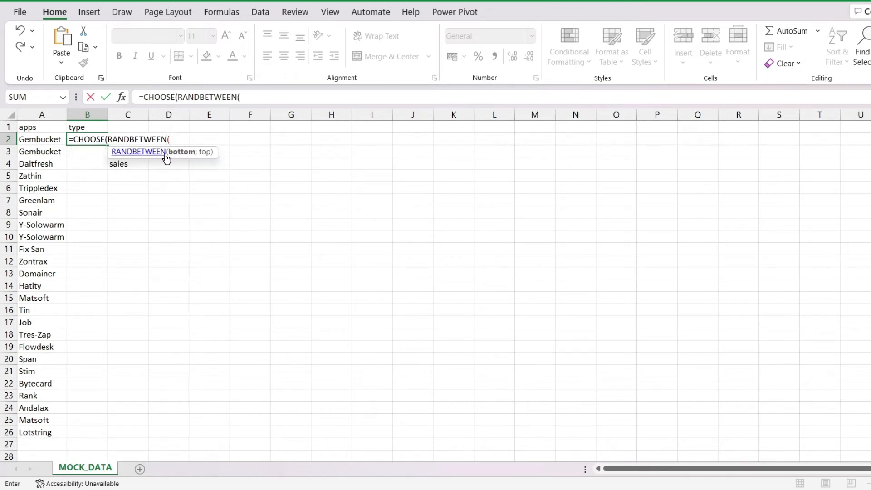
{"action": "type", "text": "1;3)"}
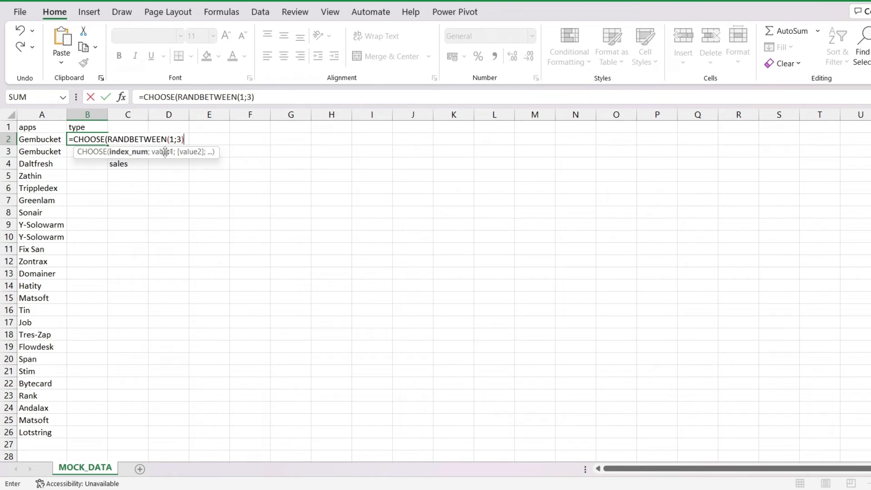
{"action": "type", "text": ";"}
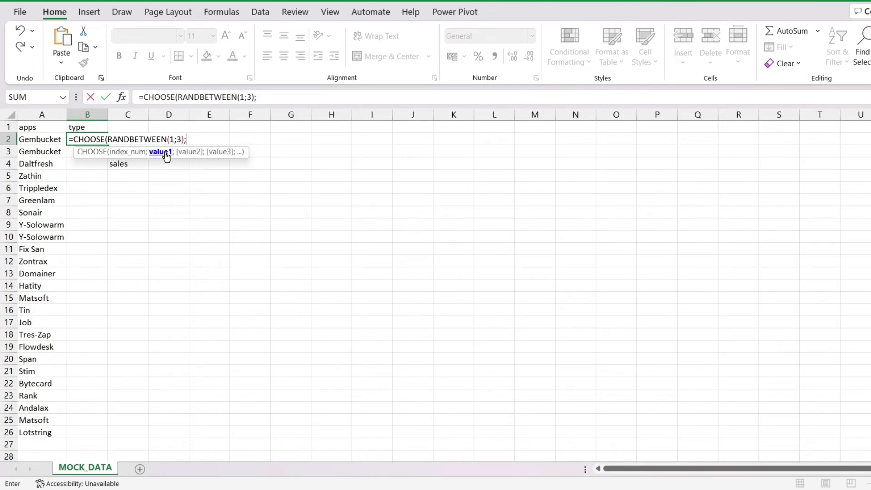
{"action": "type", "text": "\"Sales\";"}
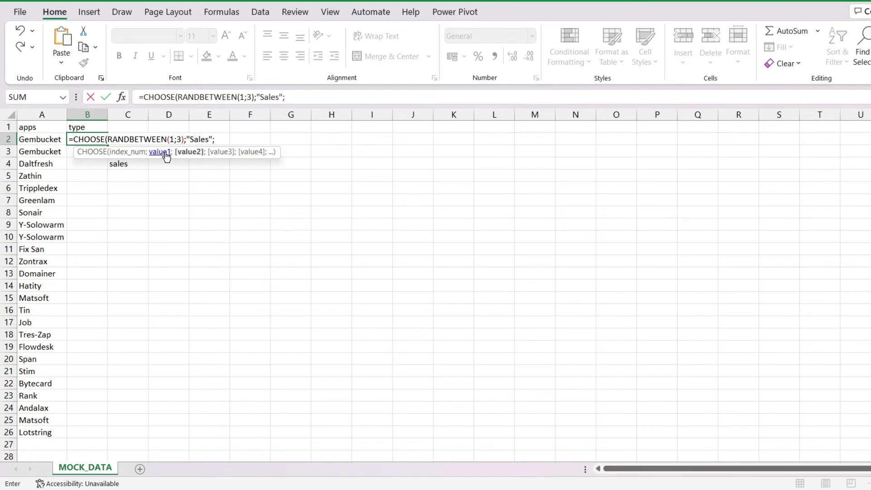
{"action": "type", "text": "\"Returns\";"}
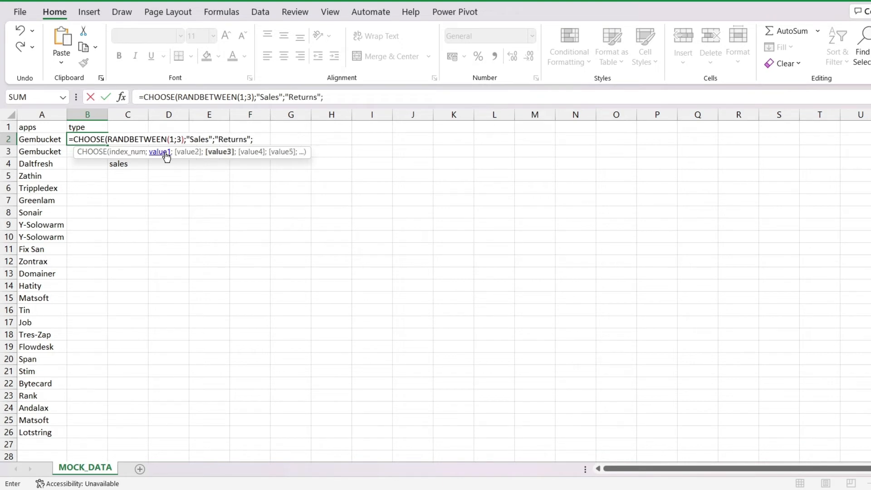
{"action": "type", "text": "\"volume\""}
{"action": "key", "text": "Return"}
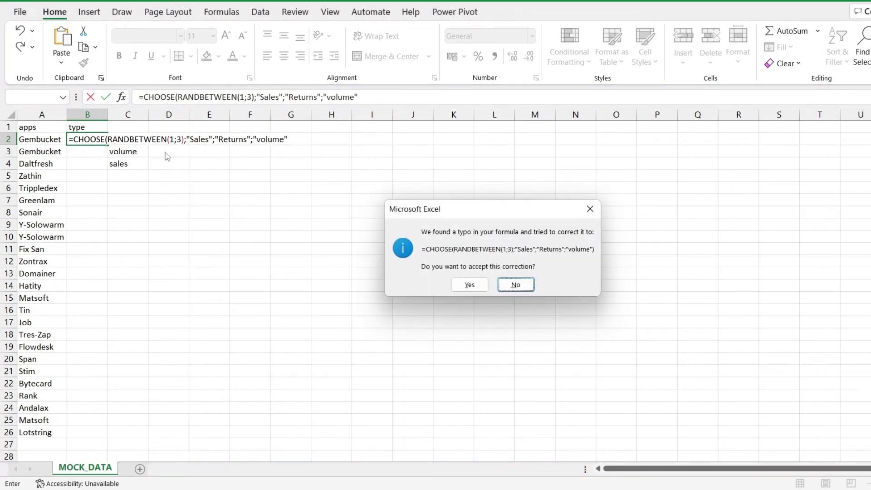
{"action": "left_click", "coordinate": [469, 285]}
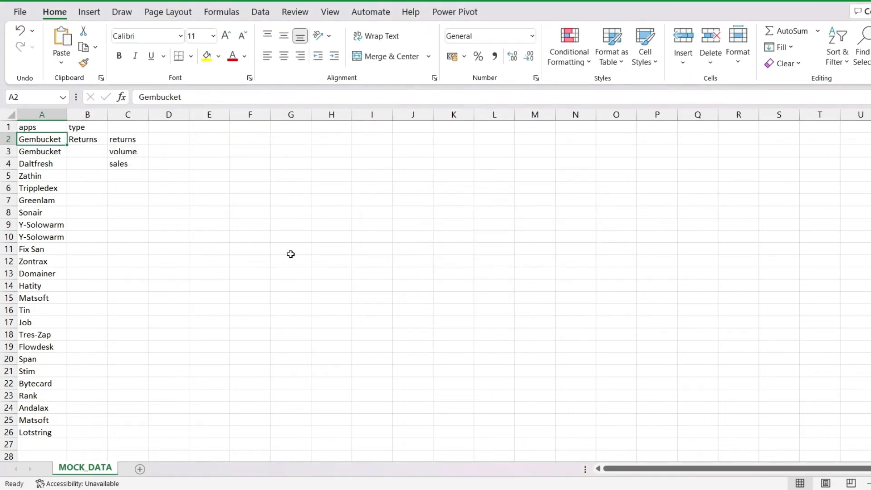
Fill the random type formula from B2 down the type column to B26.
{"action": "left_click", "coordinate": [93, 142]}
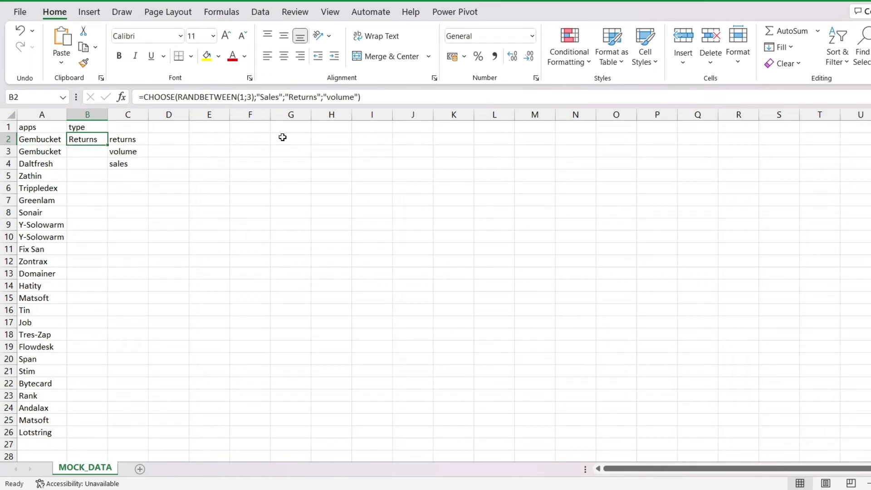
{"action": "double_click", "coordinate": [108, 145]}
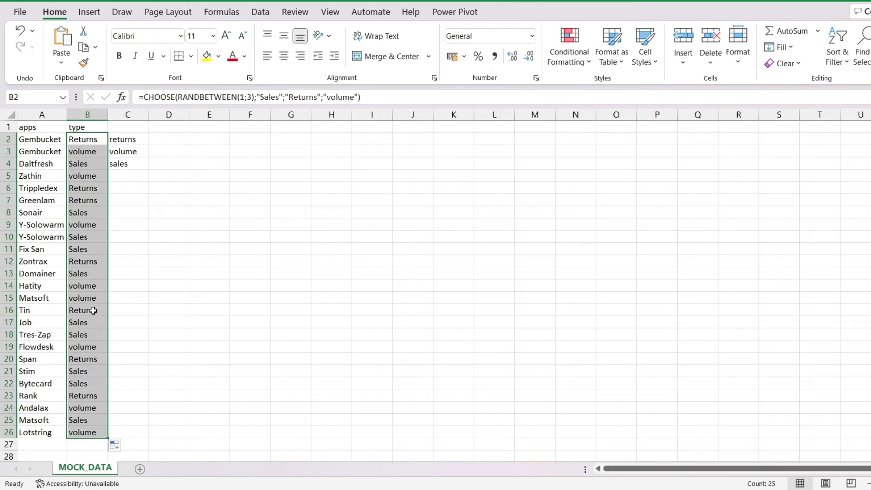
{"action": "left_click", "coordinate": [145, 285]}
Clear the helper list of type options in cells C2 to C4.
{"action": "left_click", "coordinate": [140, 139]}
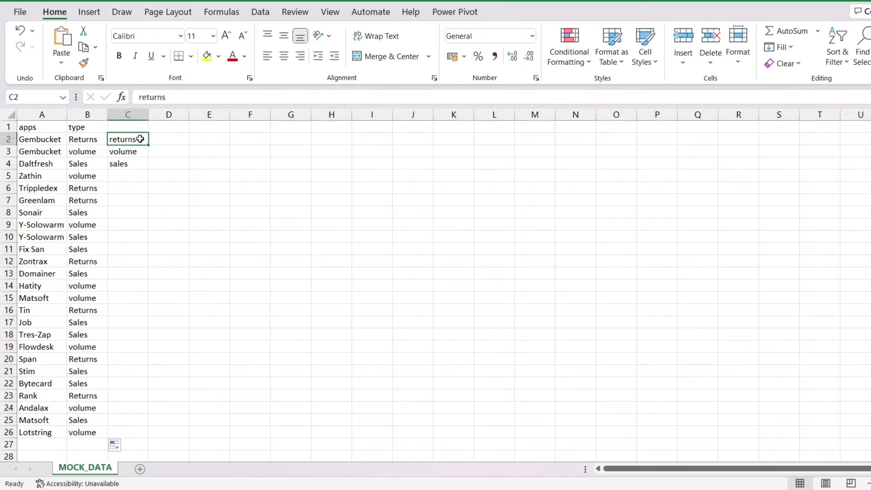
{"action": "key", "text": "shift+Down"}
{"action": "key", "text": "shift+Down"}
{"action": "key", "text": "Delete"}
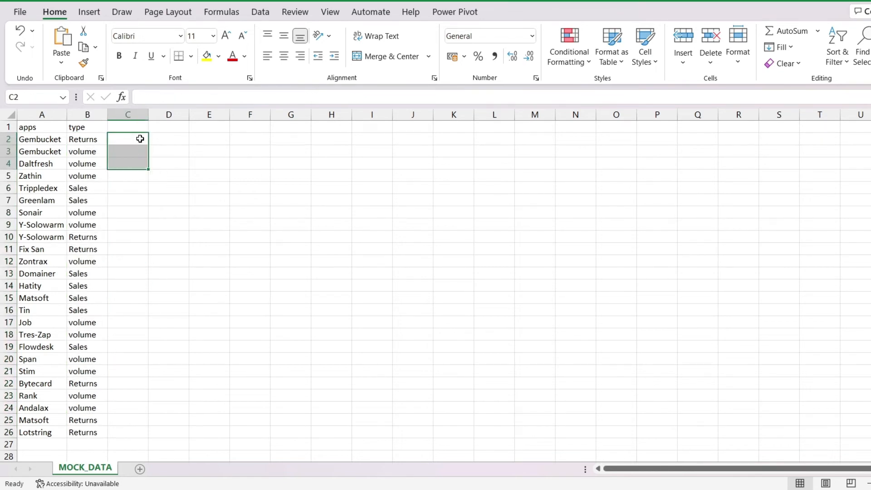
Recalculate the sheet twice to see how the random types in column B change.
{"action": "left_click", "coordinate": [101, 139]}
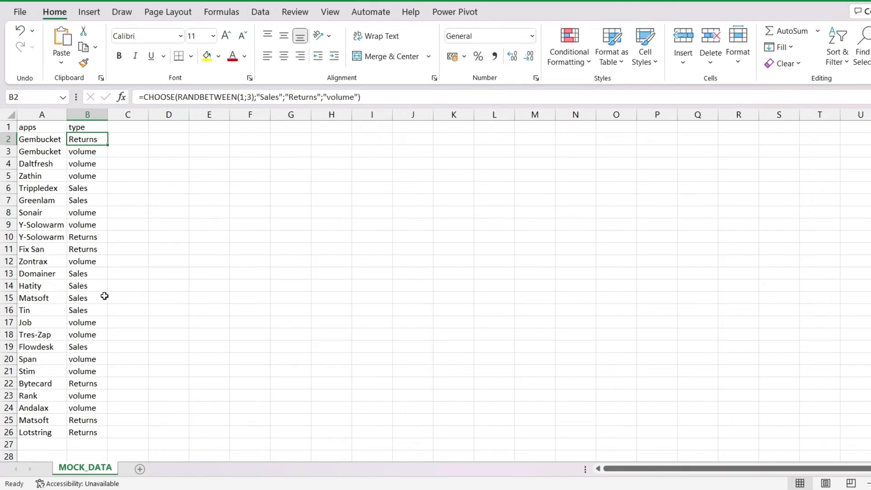
{"action": "key", "text": "F9"}
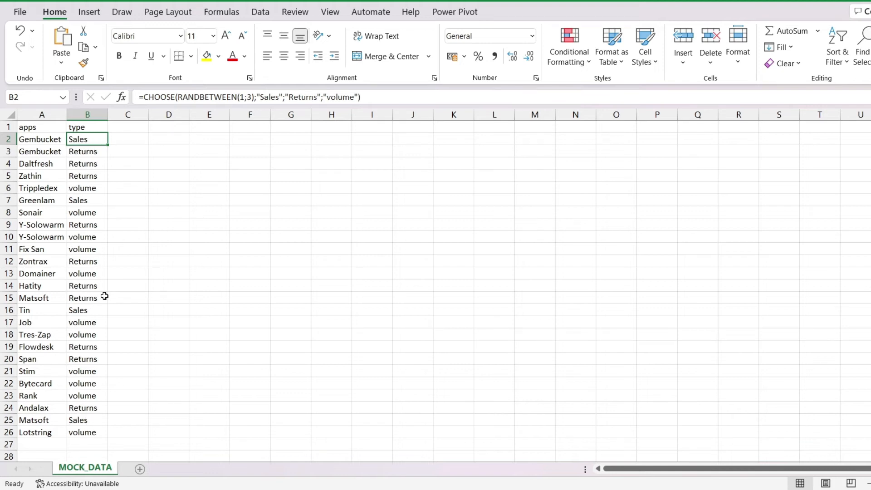
{"action": "key", "text": "F9"}
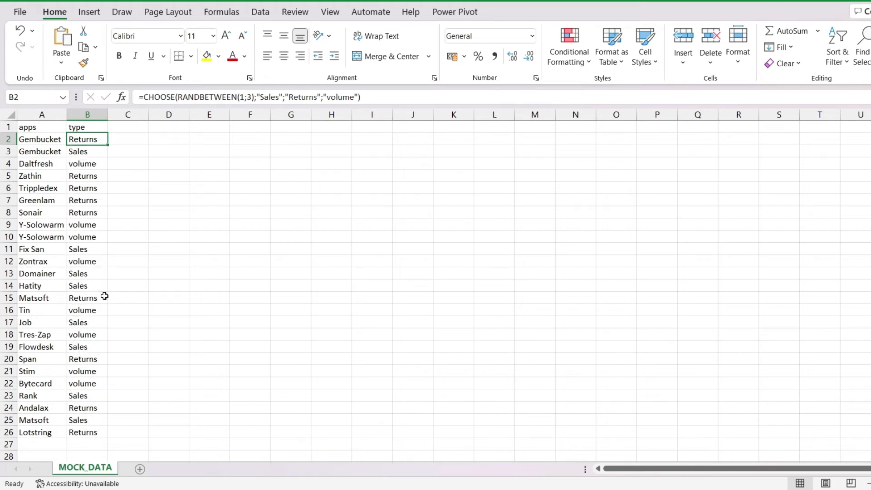
Replace the formulas in B2:B26 with static text by copying the range and pasting it back as values.
{"action": "key", "text": "Up"}
{"action": "key", "text": "Down"}
{"action": "key", "text": "ctrl+shift+Down"}
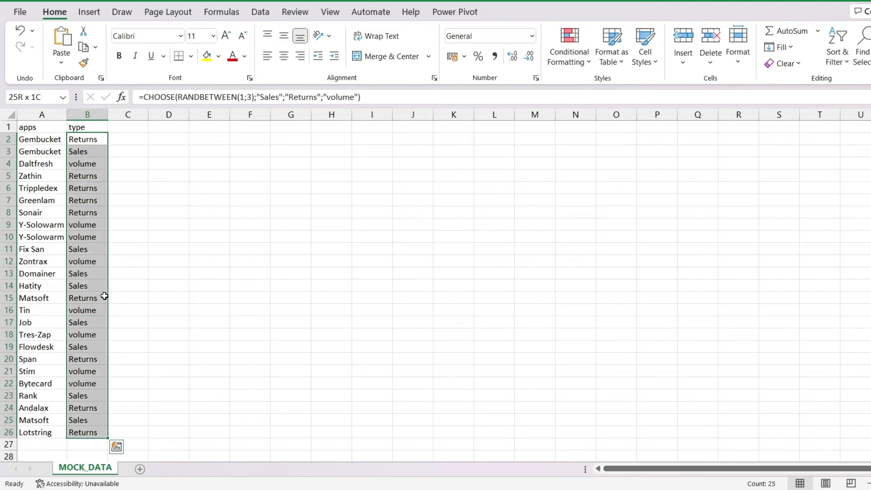
{"action": "key", "text": "ctrl+c"}
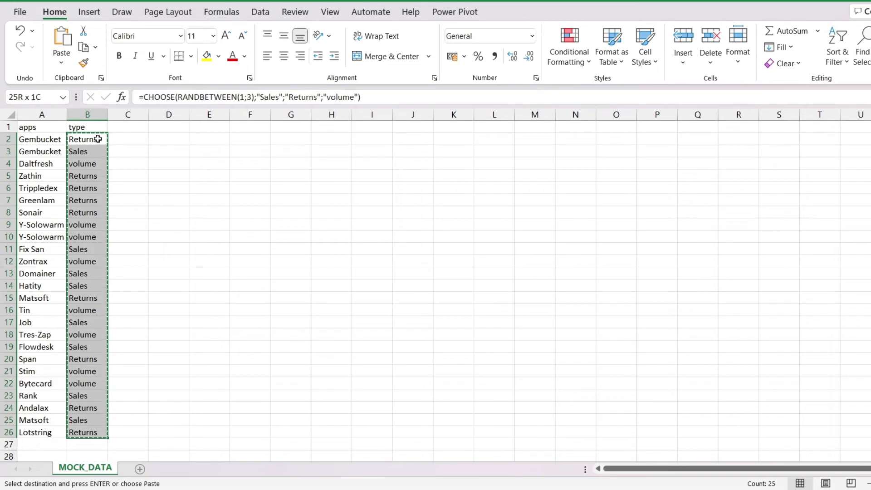
{"action": "left_click", "coordinate": [93, 140]}
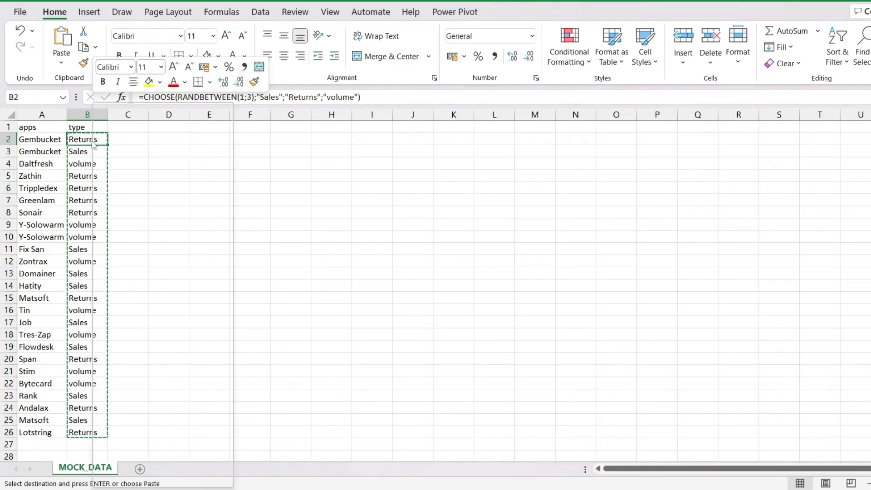
{"action": "right_click", "coordinate": [92, 141]}
{"action": "left_click", "coordinate": [143, 194]}
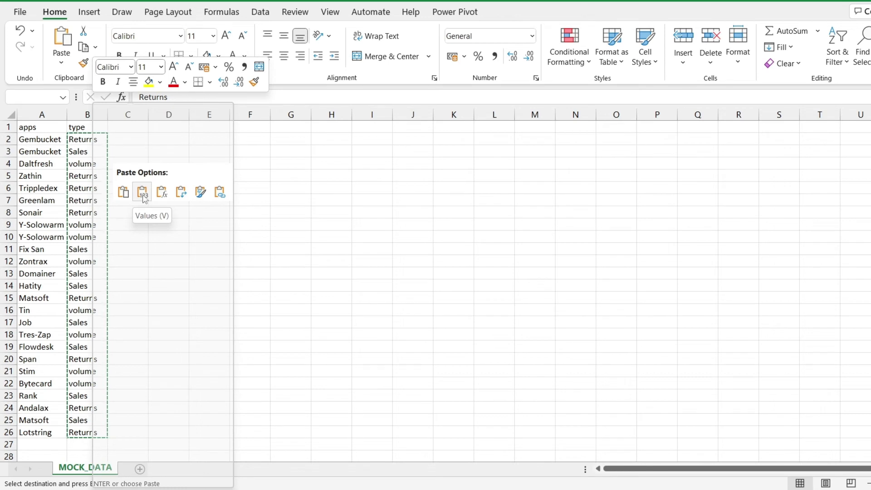
{"action": "left_click", "coordinate": [143, 194]}
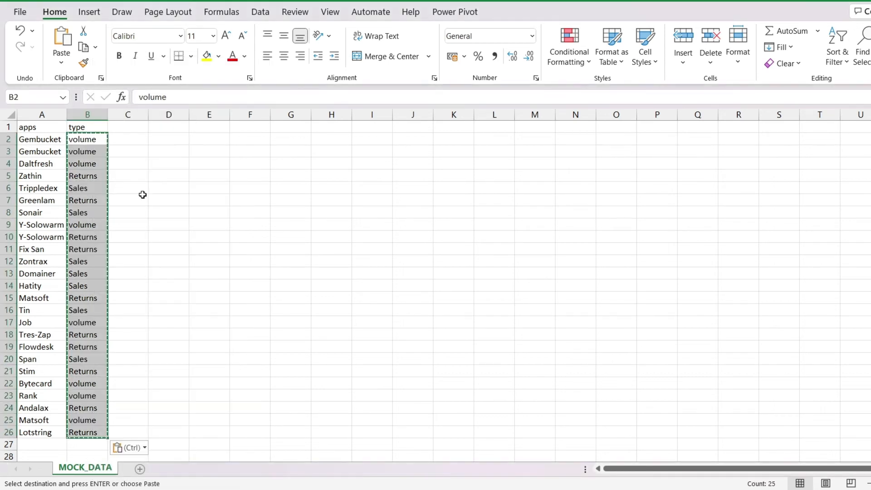
Check several cells of the type column to see whether they still contain formulas.
{"action": "left_click", "coordinate": [92, 142]}
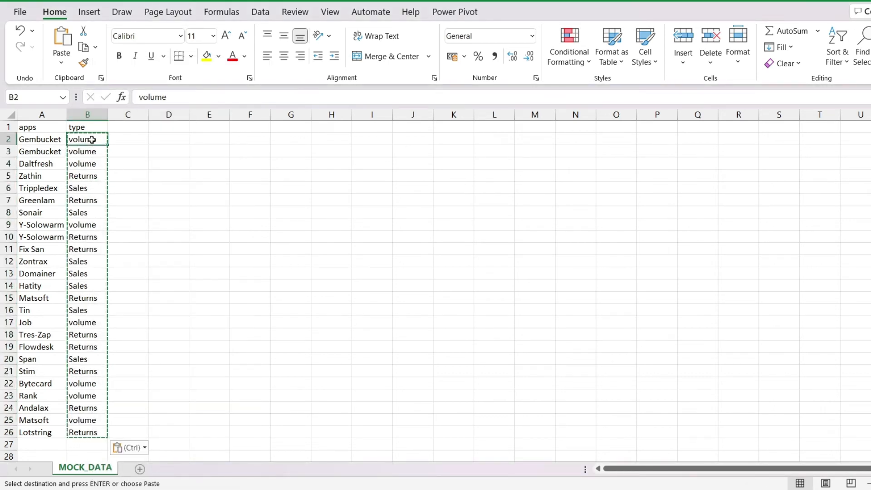
{"action": "left_click_drag", "start_coordinate": [91, 143], "coordinate": [87, 225]}
{"action": "left_click_drag", "start_coordinate": [93, 287], "coordinate": [95, 293]}
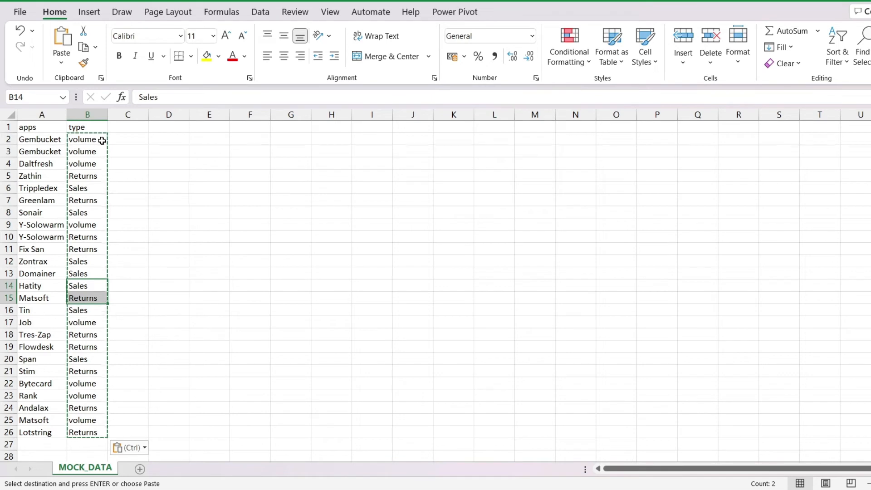
End the copy mode and enter the month header Jan in cell C1.
{"action": "left_click", "coordinate": [125, 128]}
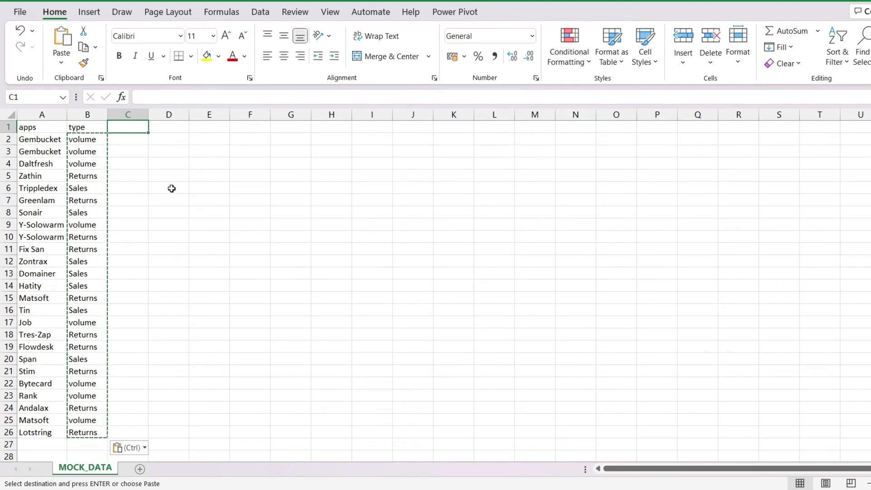
{"action": "key", "text": "Escape"}
{"action": "type", "text": "jan"}
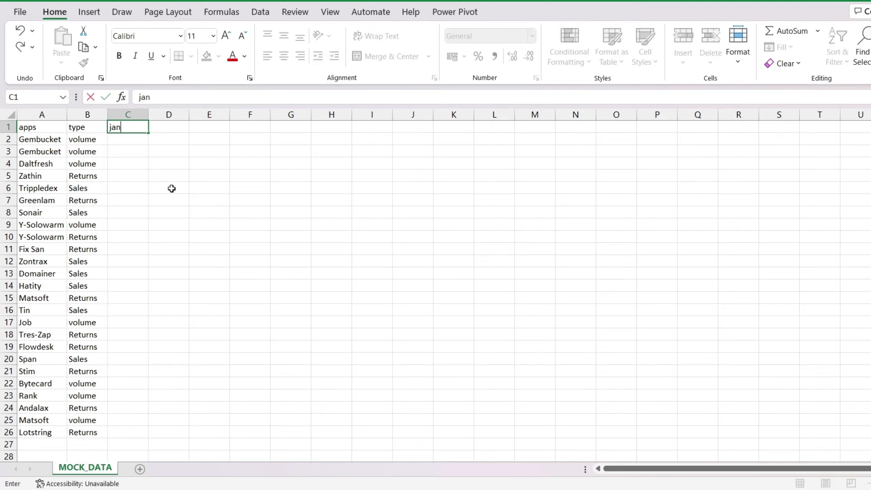
{"action": "key", "text": "BackSpace"}
{"action": "key", "text": "BackSpace"}
{"action": "key", "text": "BackSpace"}
{"action": "type", "text": "Jan"}
{"action": "key", "text": "Return"}
Enter Feb in cell D1 and extend the month headers across row 1 to Dec in N1.
{"action": "key", "text": "Up"}
{"action": "key", "text": "Right"}
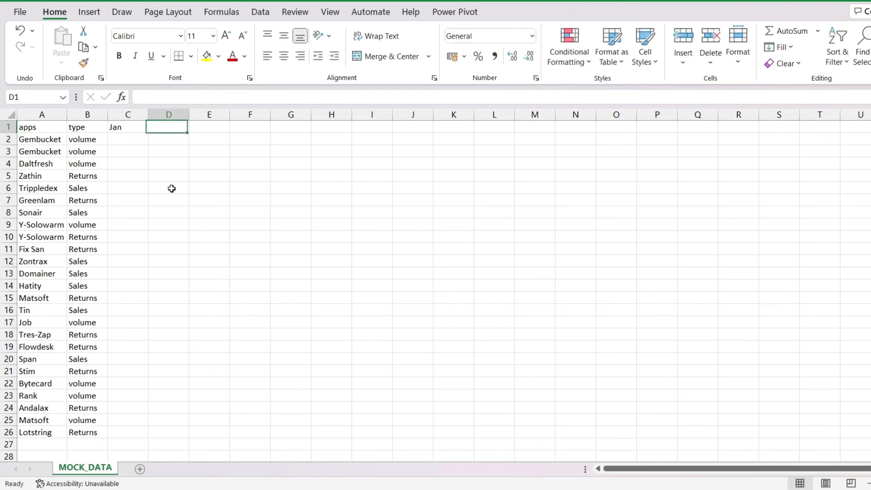
{"action": "type", "text": "Feb"}
{"action": "key", "text": "Return"}
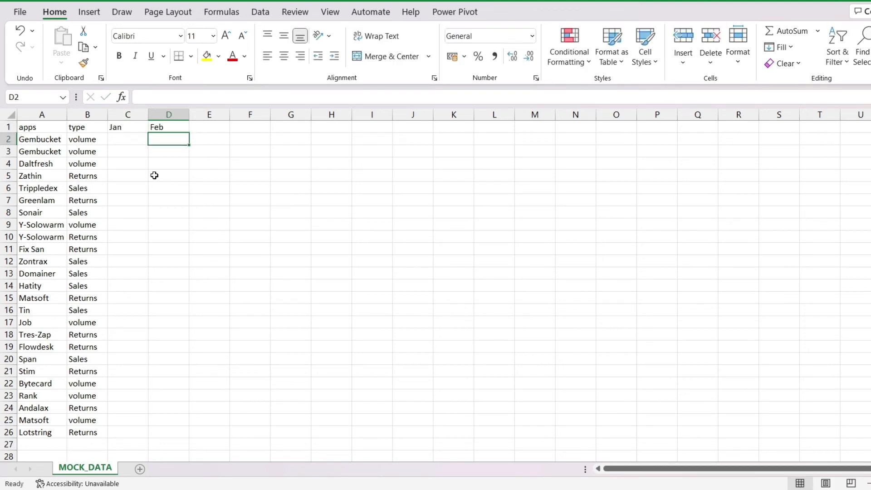
{"action": "left_click_drag", "start_coordinate": [129, 126], "coordinate": [596, 128]}
{"action": "left_click", "coordinate": [183, 129]}
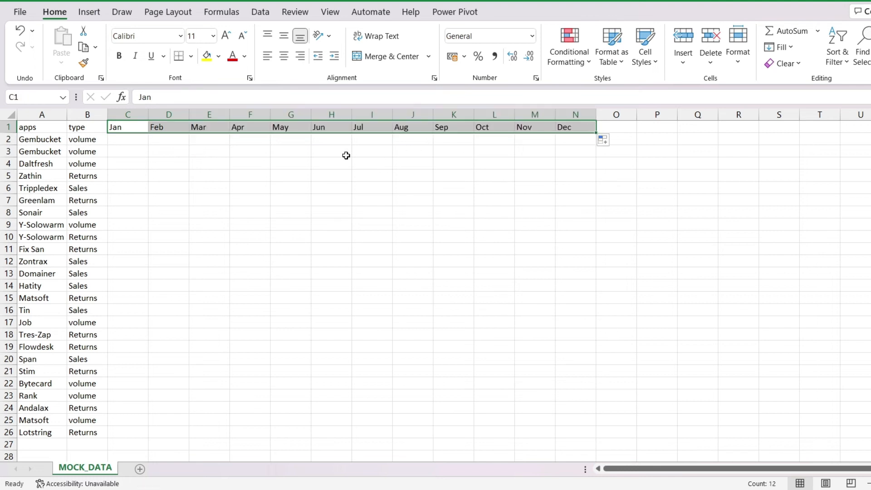
Enter the formula =RANDBETWEEN(30;1500) in cell C2 to generate a random January value.
{"action": "left_click", "coordinate": [127, 141]}
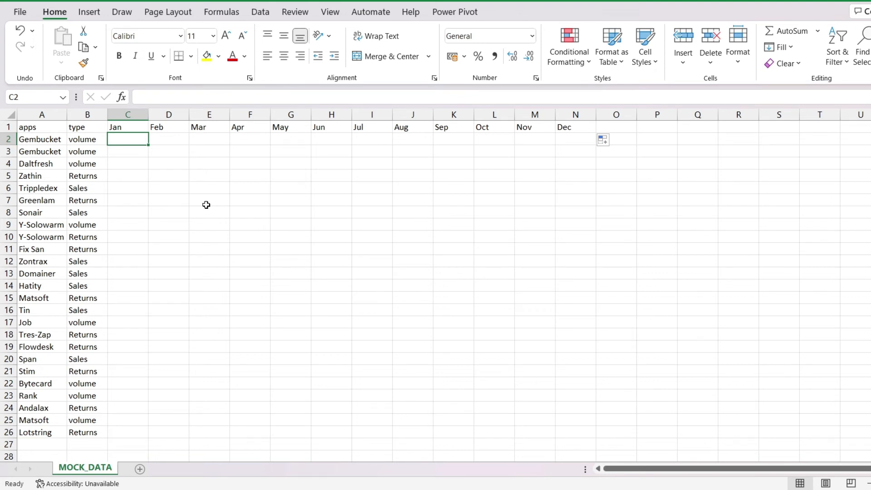
{"action": "type", "text": "=RAND"}
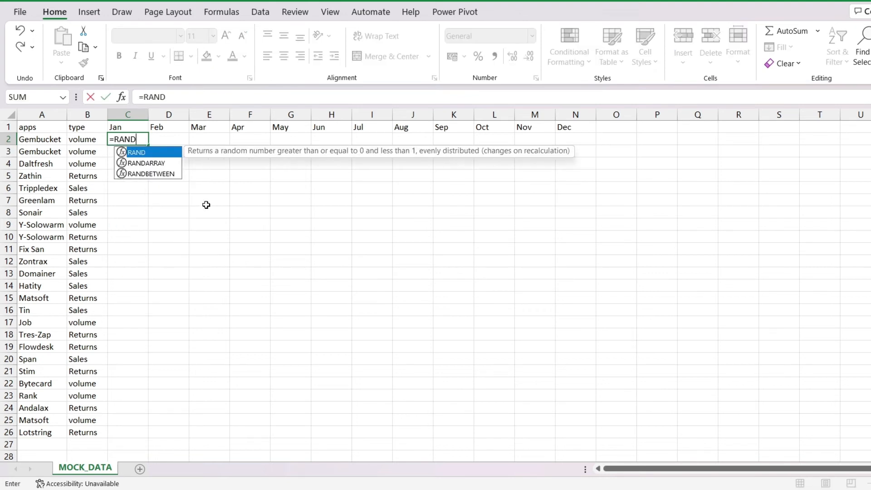
{"action": "type", "text": "BETWEEN"}
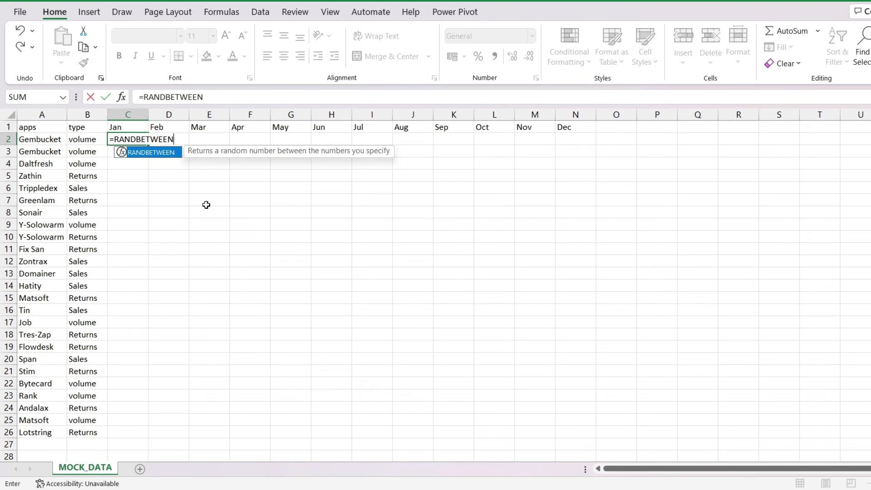
{"action": "type", "text": "("}
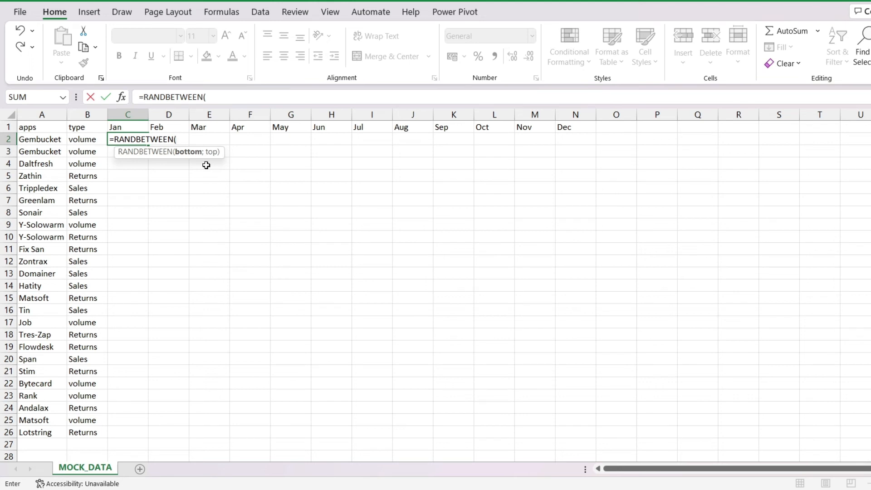
{"action": "type", "text": "30;1500"}
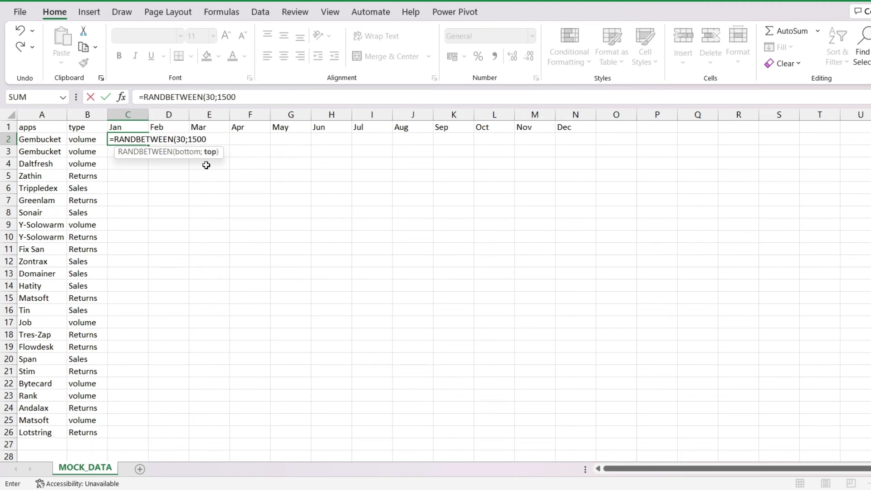
{"action": "type", "text": ")"}
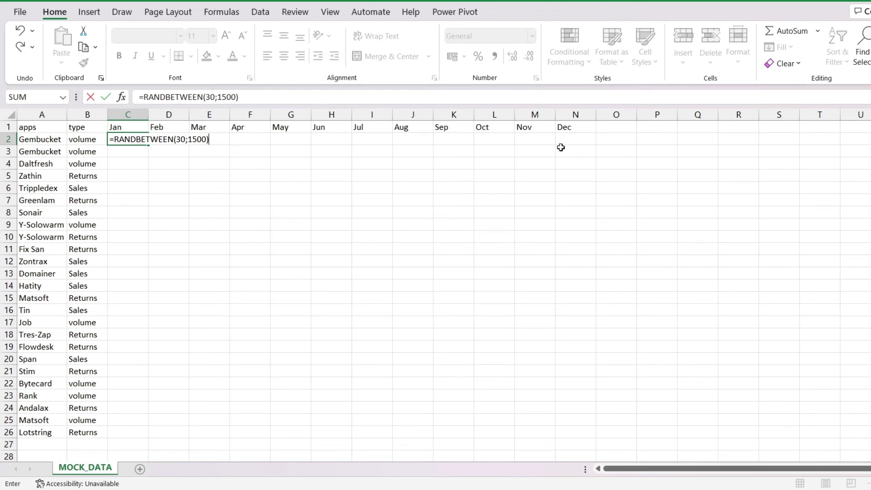
{"action": "key", "text": "Return"}
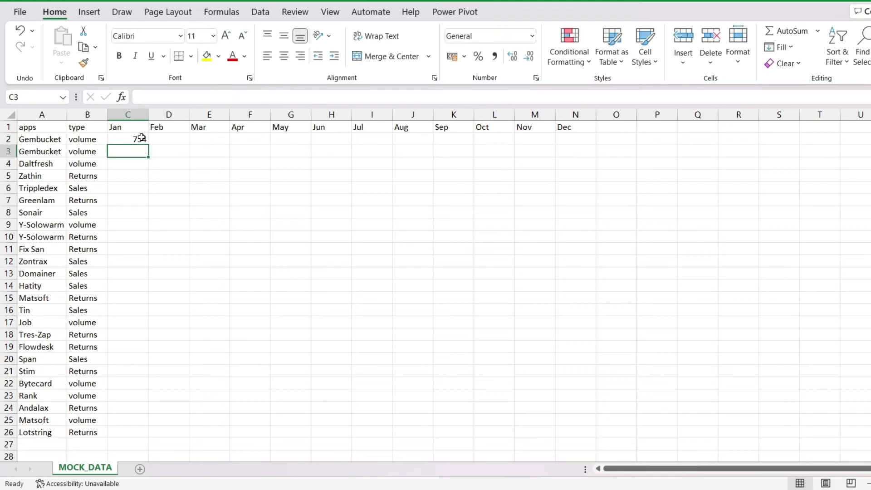
Fill the random number formula from C2 across to the Dec column and down to row 26, covering C2:N26.
{"action": "left_click", "coordinate": [142, 138]}
{"action": "left_click_drag", "start_coordinate": [149, 144], "coordinate": [597, 220]}
{"action": "left_click_drag", "start_coordinate": [616, 297], "coordinate": [588, 433]}
{"action": "left_click", "coordinate": [589, 433]}
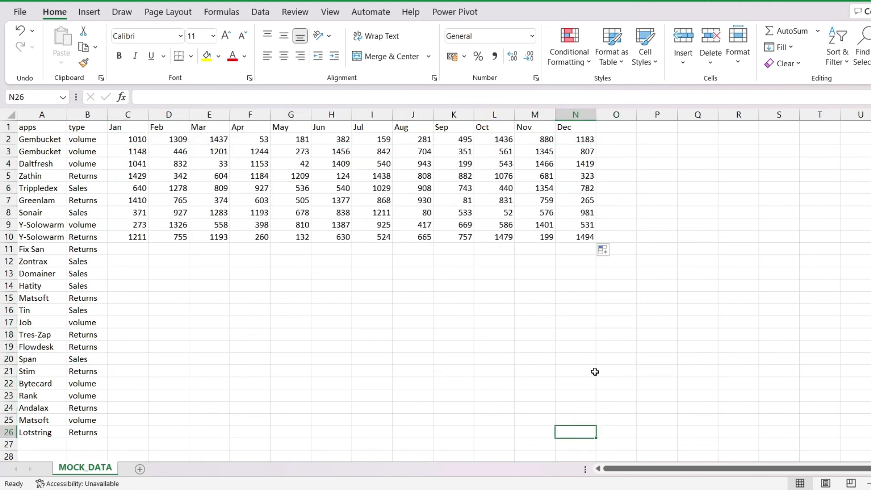
{"action": "left_click", "coordinate": [574, 238]}
{"action": "left_click", "coordinate": [136, 237]}
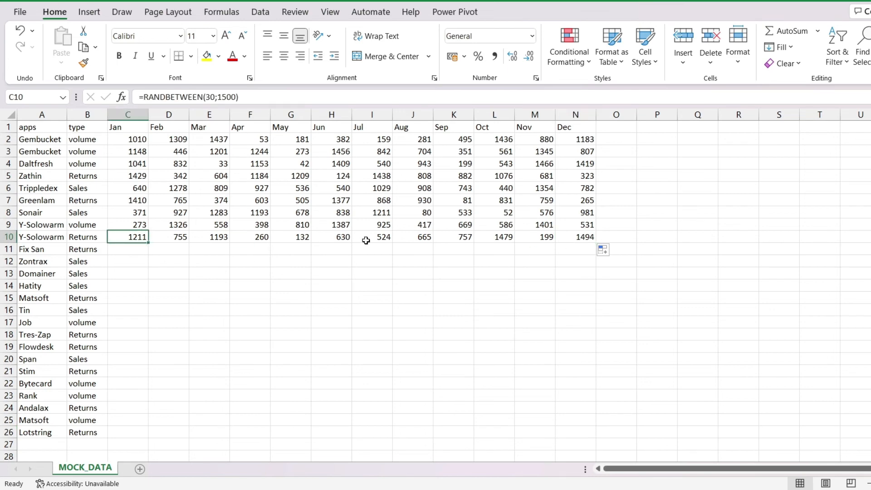
{"action": "left_click", "coordinate": [563, 238], "text": "shift"}
{"action": "left_click_drag", "start_coordinate": [595, 244], "coordinate": [595, 439]}
{"action": "left_click", "coordinate": [654, 334]}
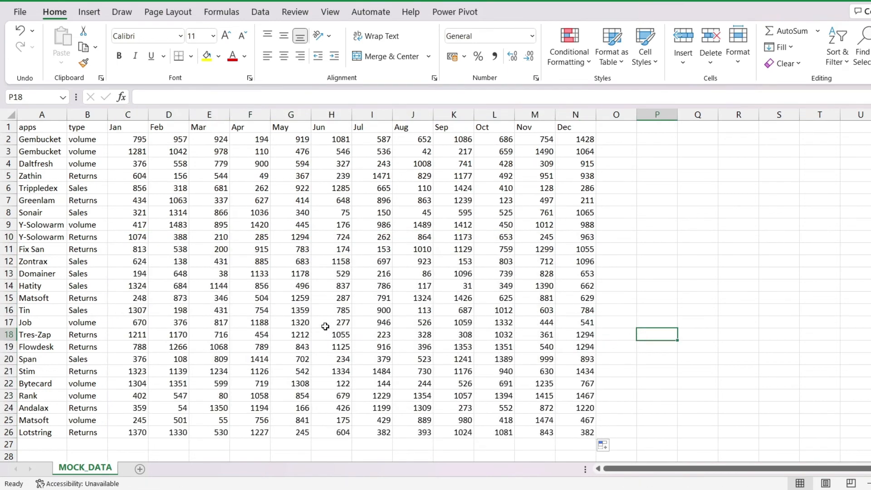
Recalculate the random numbers and replace the formulas in C2:N26 with static values by copying the range and pasting it back as values.
{"action": "left_click", "coordinate": [121, 141]}
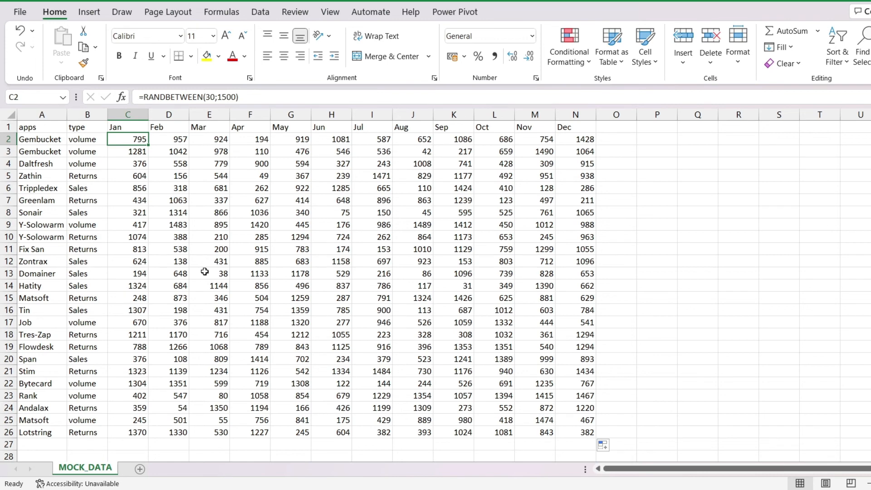
{"action": "key", "text": "F9"}
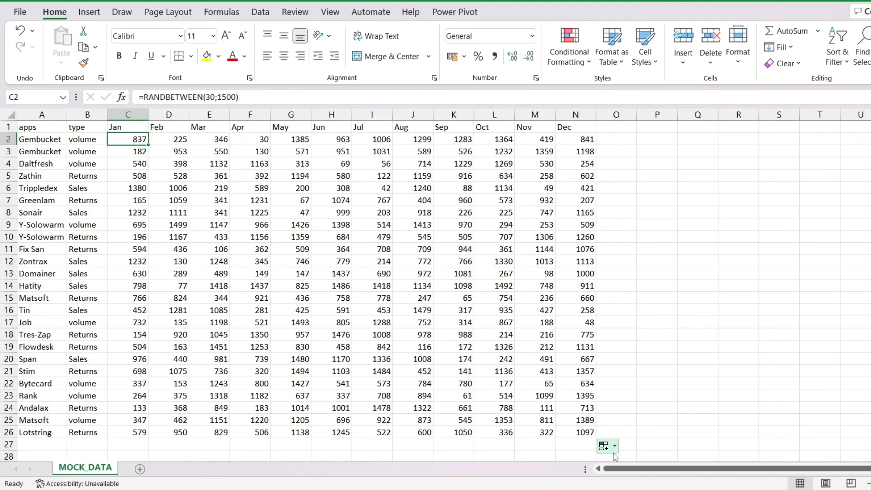
{"action": "key", "text": "ctrl+shift+Right"}
{"action": "key", "text": "ctrl+shift+Down"}
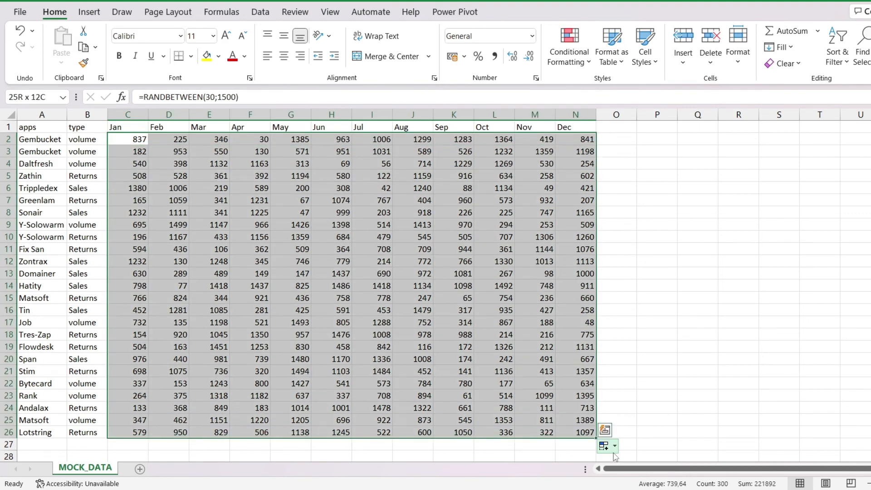
{"action": "key", "text": "ctrl+c"}
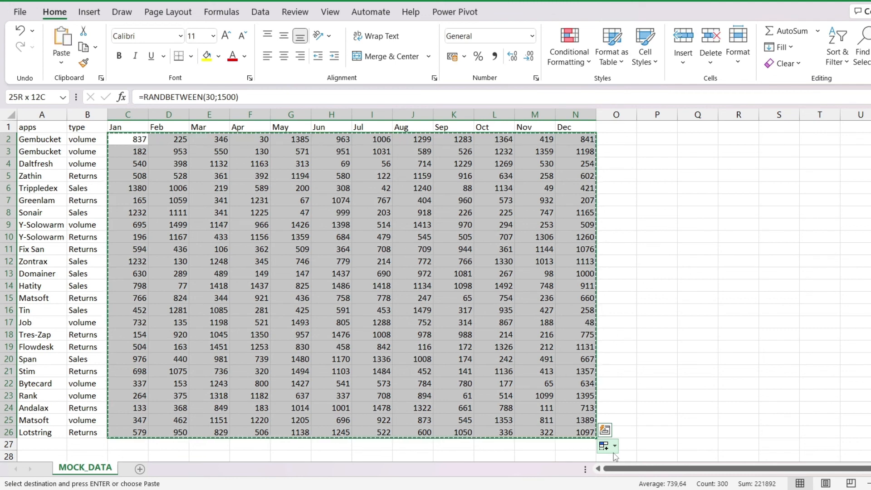
{"action": "left_click", "coordinate": [128, 138]}
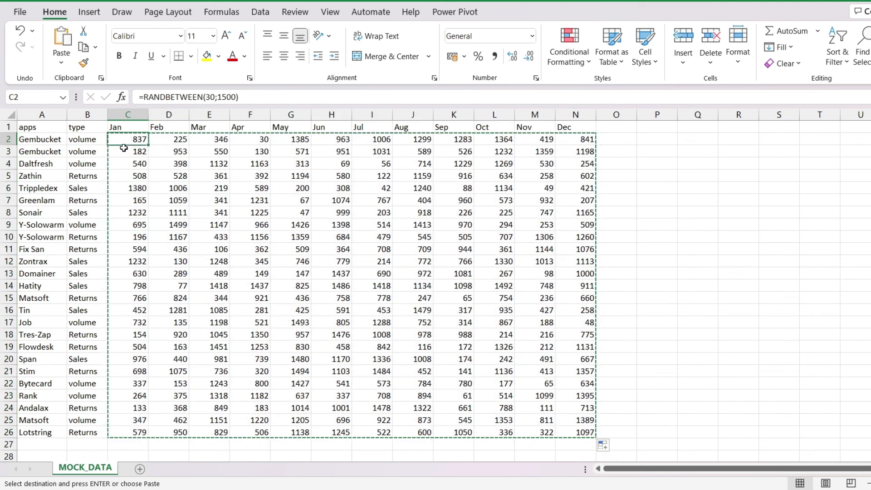
{"action": "right_click", "coordinate": [128, 139]}
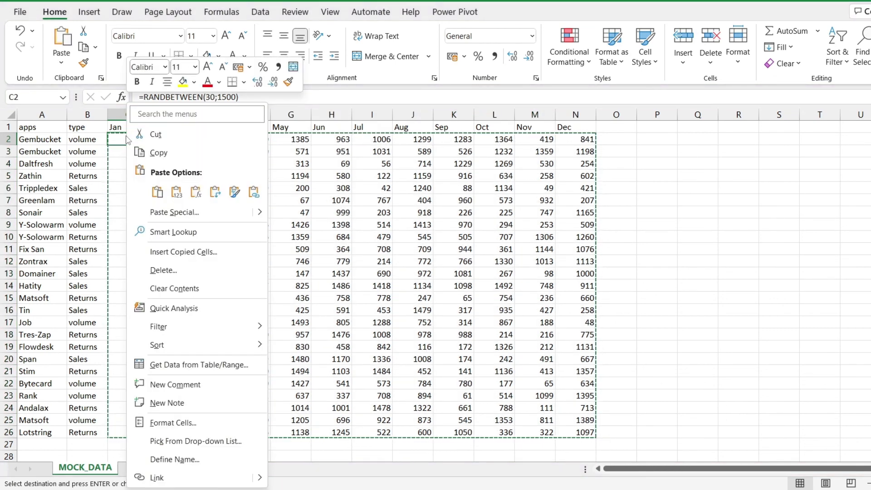
{"action": "left_click", "coordinate": [176, 191]}
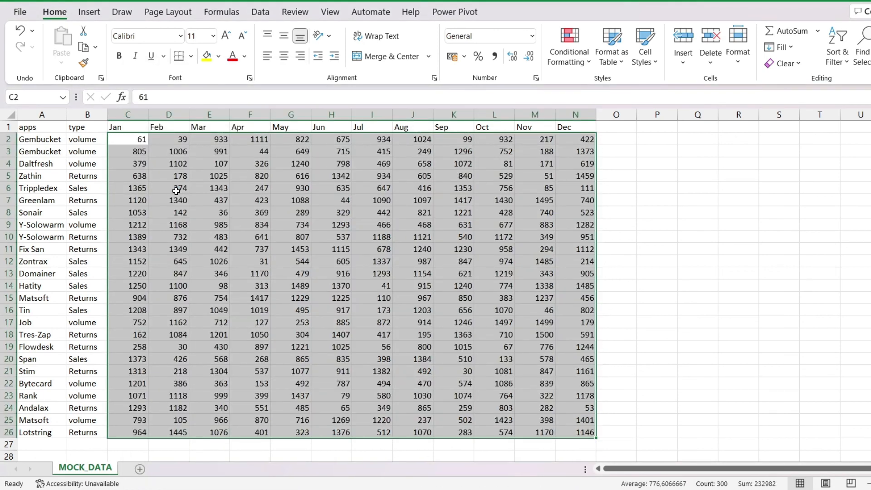
{"action": "left_click", "coordinate": [130, 140]}
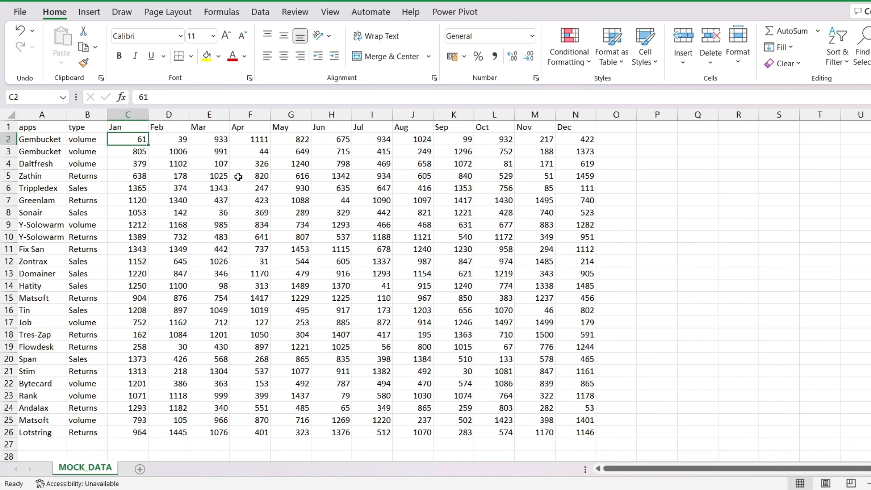
Clear the values in E4:H4, I9:J11, K16:M16 and E20:F22 to create gaps in the monthly data.
{"action": "left_click_drag", "start_coordinate": [221, 164], "coordinate": [320, 161]}
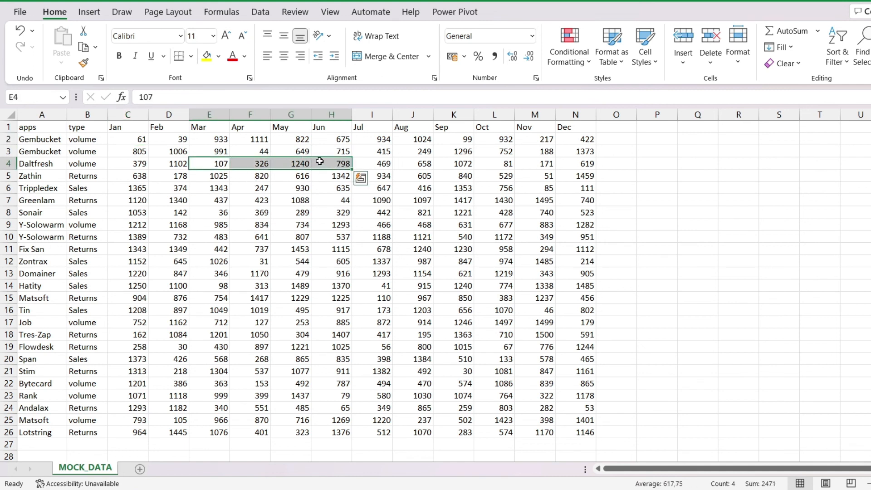
{"action": "key", "text": "Delete"}
{"action": "left_click_drag", "start_coordinate": [392, 224], "coordinate": [430, 244]}
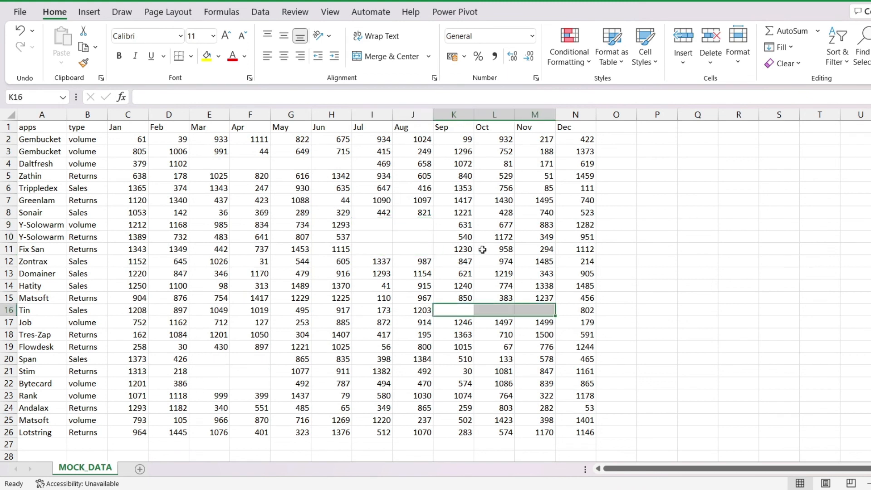